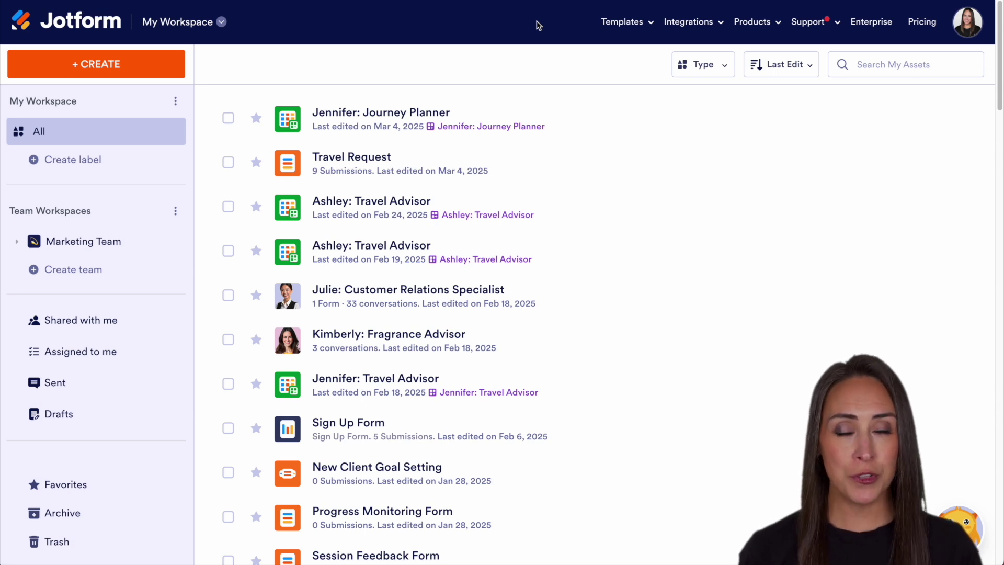
# Step: Start a new agent from My Agents in the workspace menu, reaching the channel choice
pyautogui.click(193, 23)
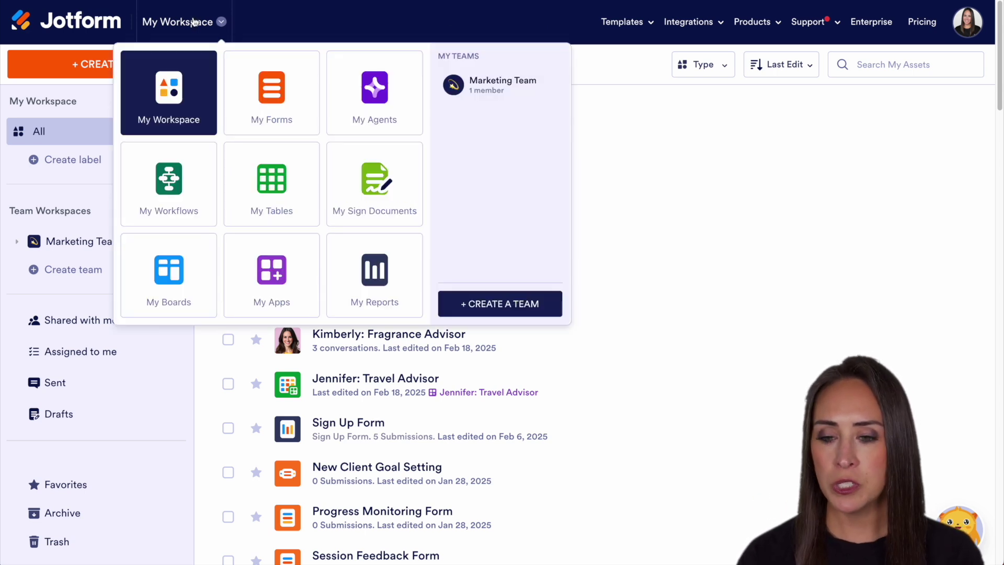
pyautogui.click(384, 97)
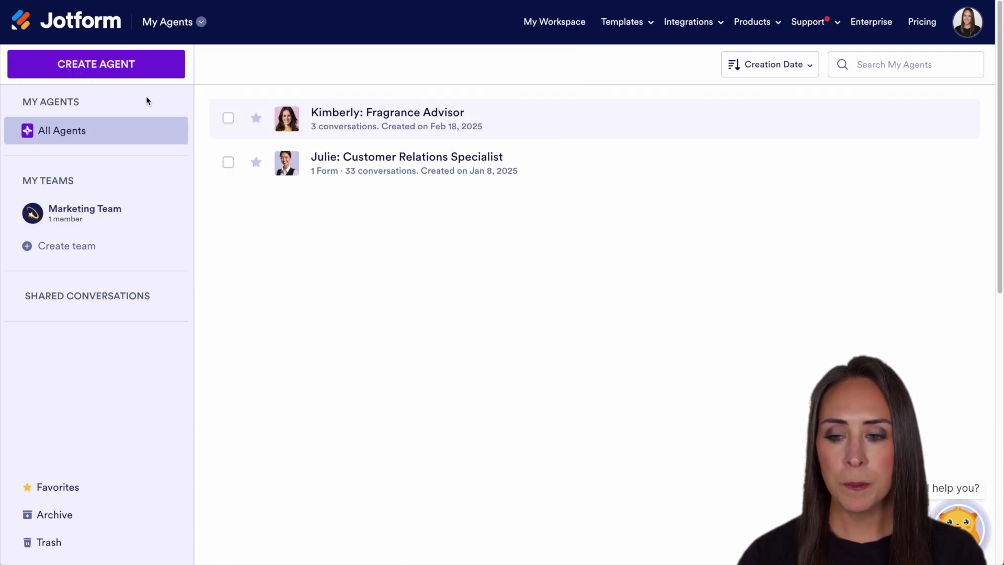
pyautogui.click(78, 69)
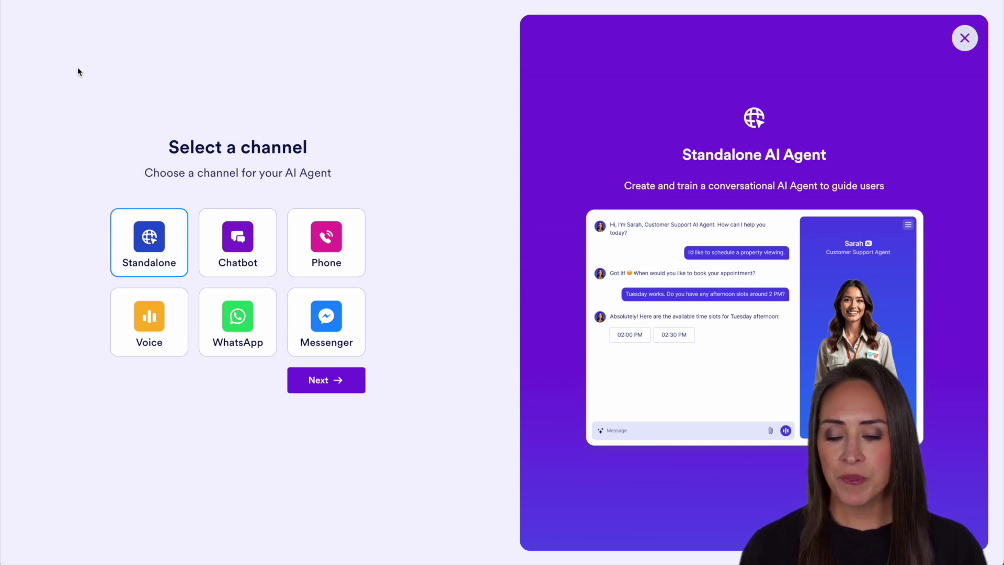
# Step: Create a Standalone agent from the Travel Request form, producing Wanderlust: Travel Advisor
pyautogui.click(350, 377)
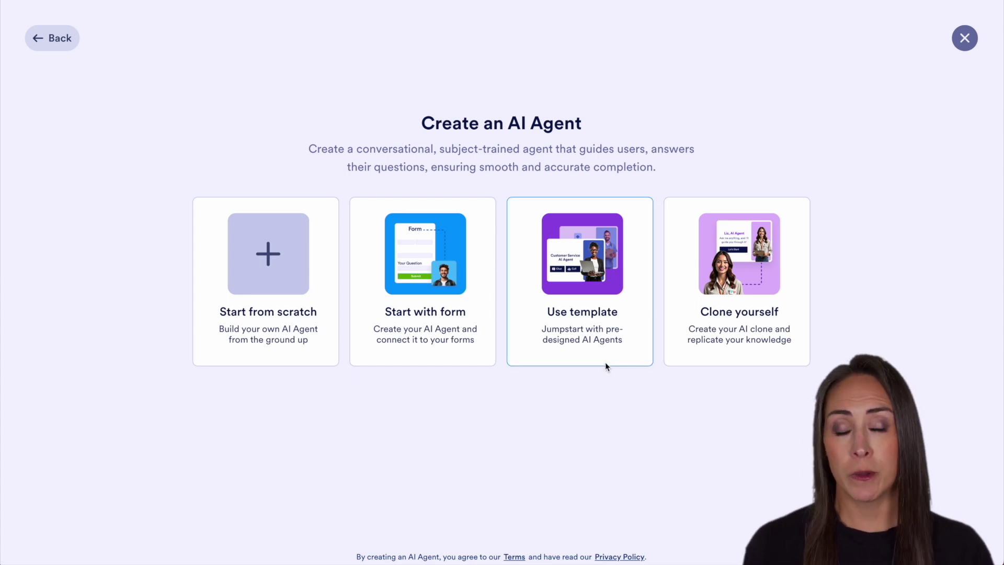
pyautogui.click(447, 328)
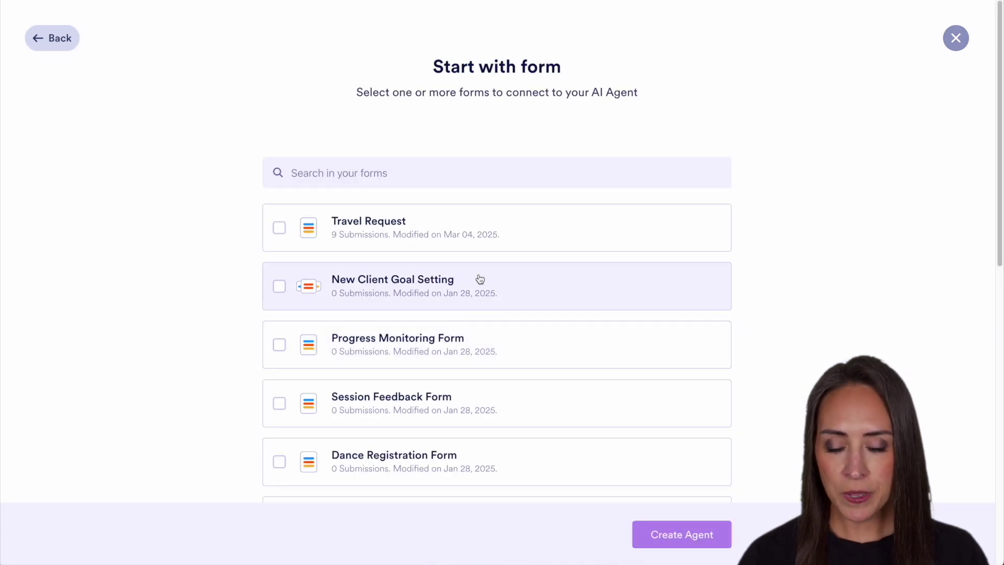
pyautogui.click(439, 218)
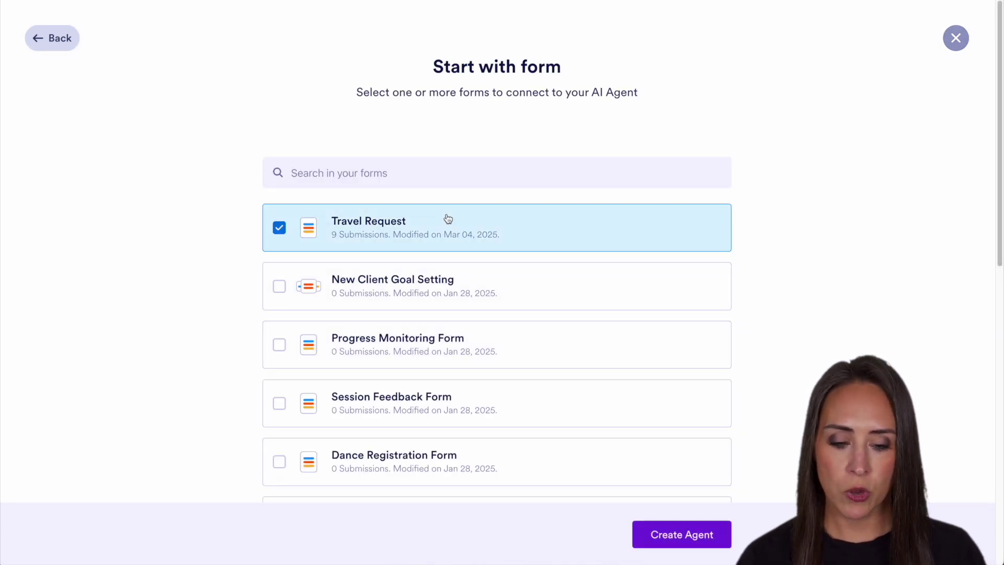
pyautogui.click(682, 535)
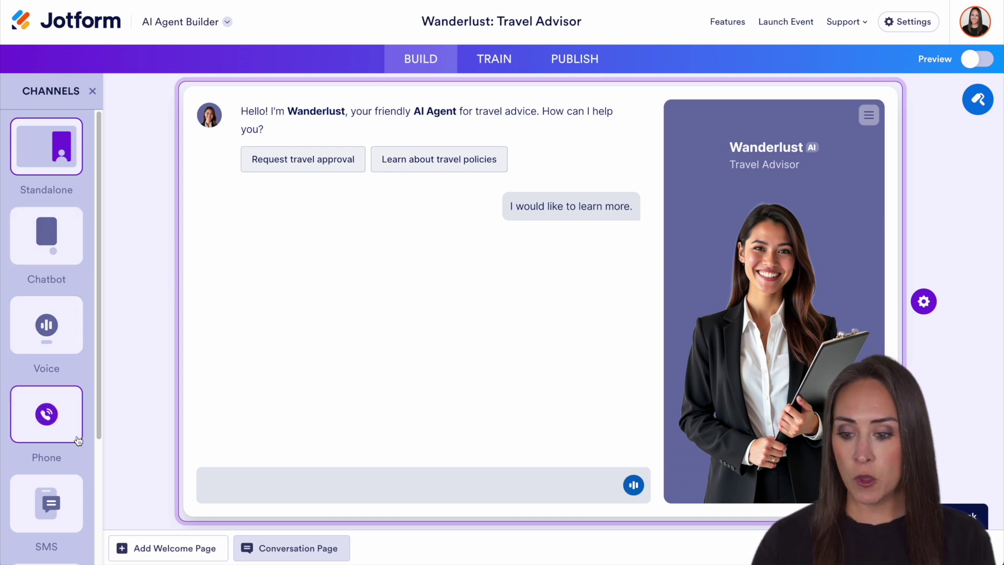
# Step: Show the agent's Designer panel with the avatar gallery and current travel-advisor avatar
pyautogui.scroll(-3, 77, 439)
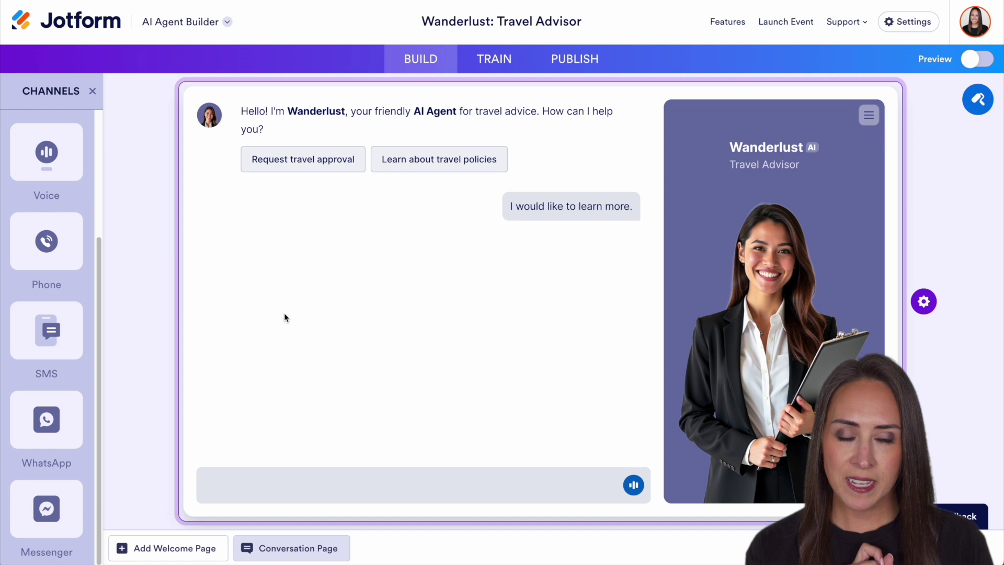
pyautogui.click(978, 100)
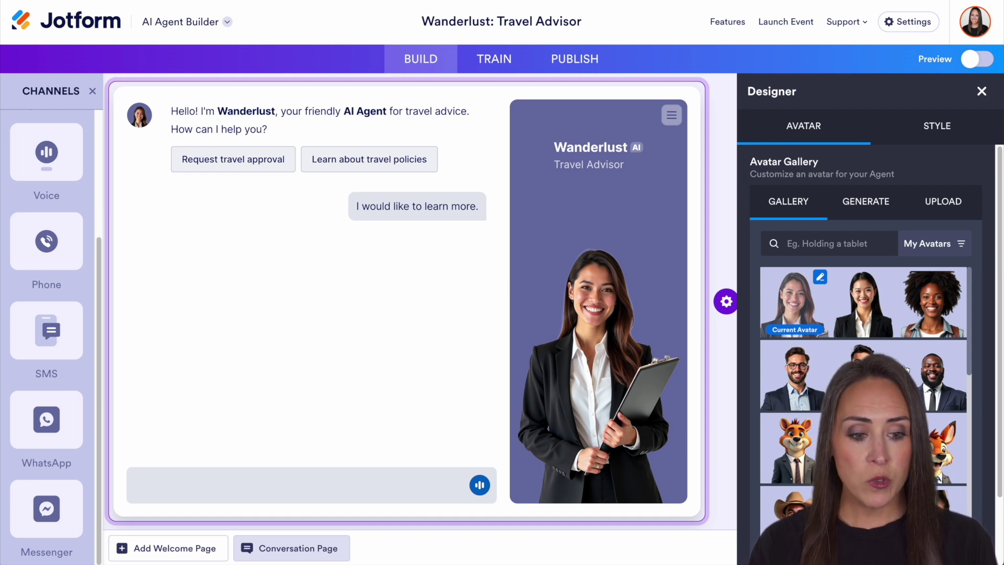
# Step: Generate an avatar with 'phone' replacing 'clipboard' in the prompt, making Emily: Travel Advisor
pyautogui.click(858, 209)
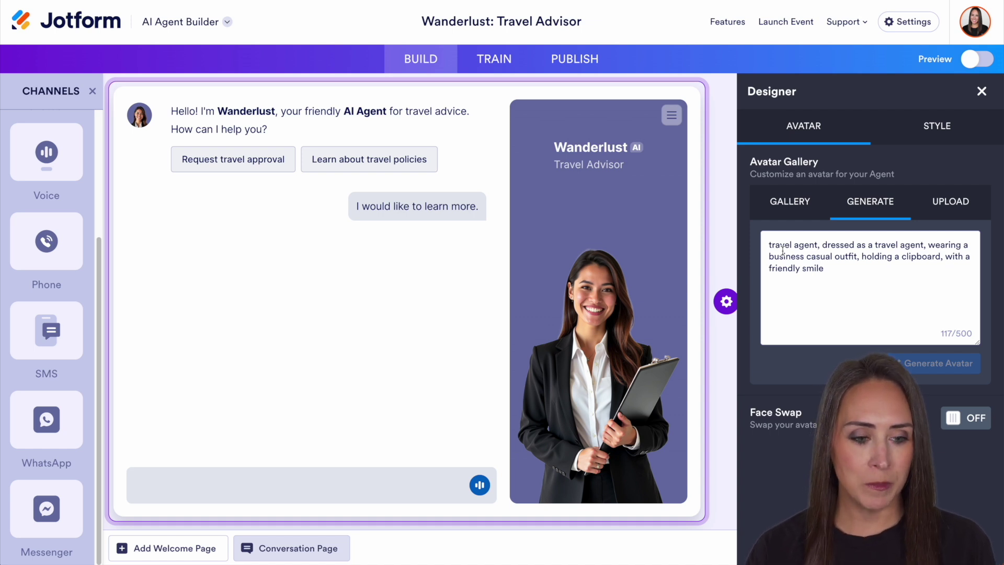
pyautogui.doubleClick(911, 259)
pyautogui.write('phone')
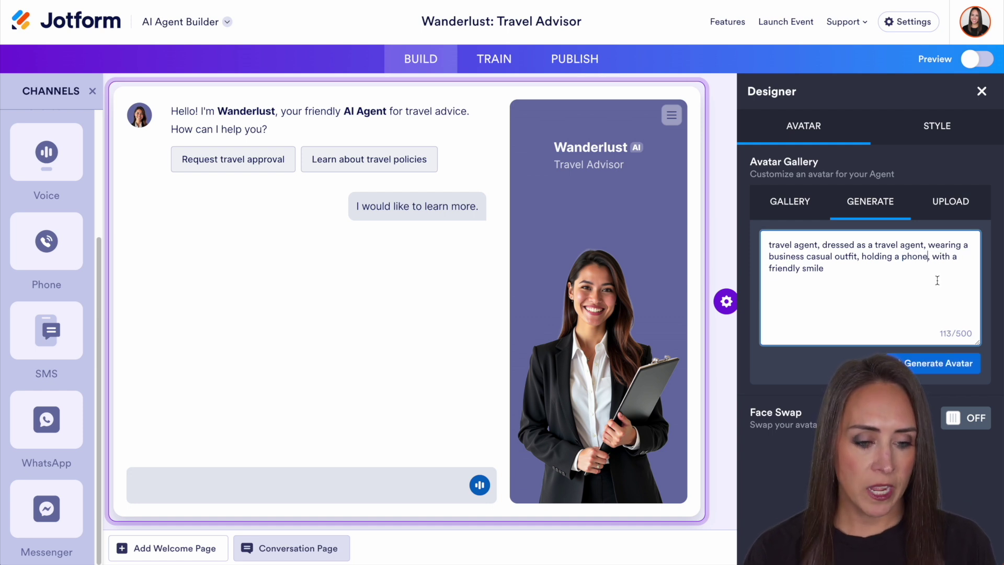
pyautogui.click(944, 362)
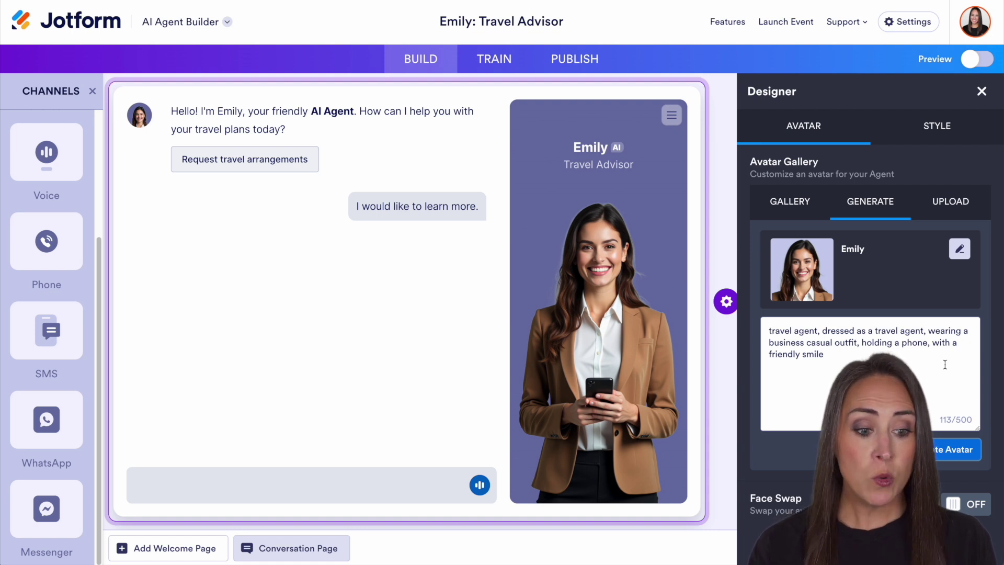
pyautogui.click(955, 202)
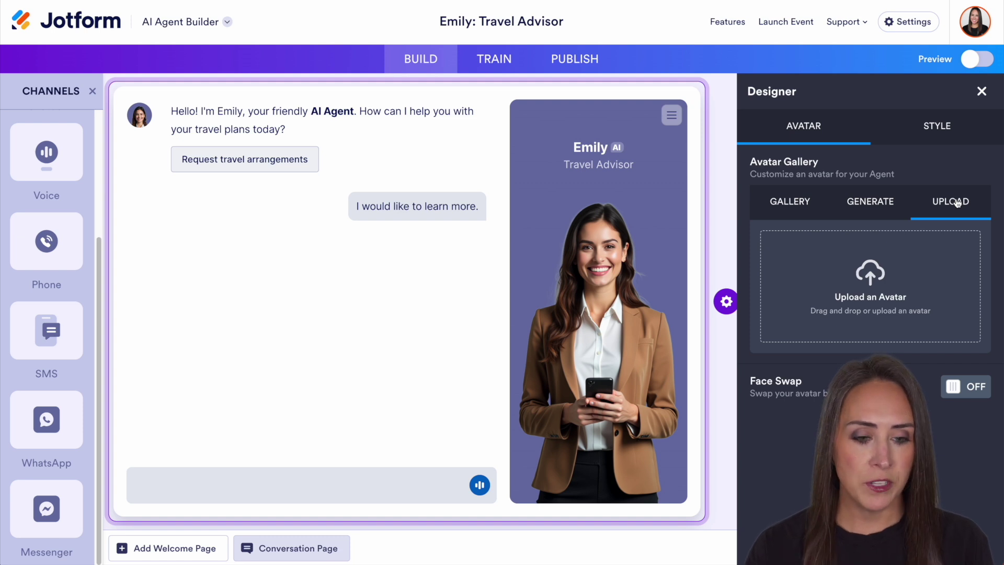
# Step: Return to the avatar gallery, then view Style settings with colour schemes and #6C73A8 background
pyautogui.click(792, 203)
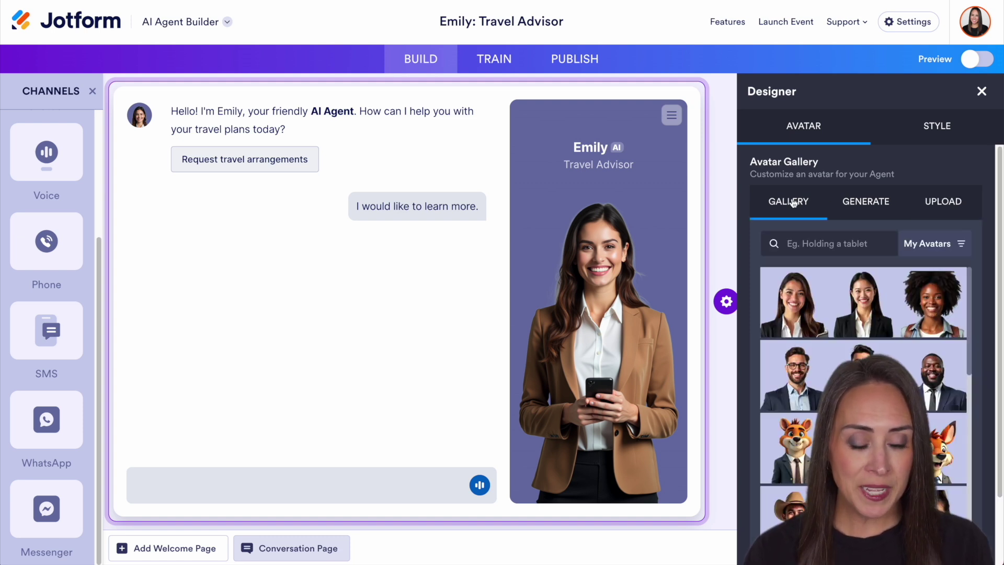
pyautogui.scroll(-2, 998, 177)
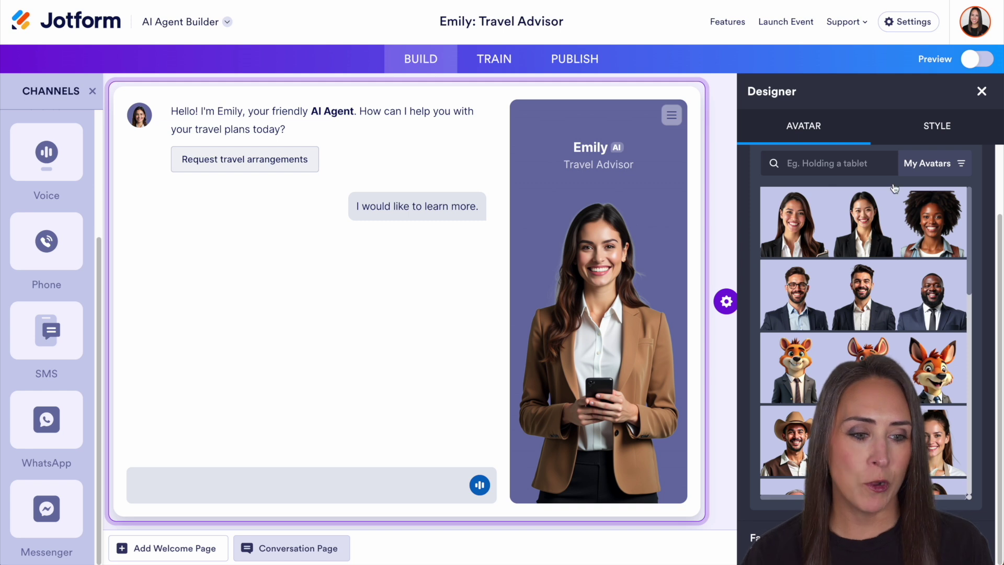
pyautogui.click(937, 126)
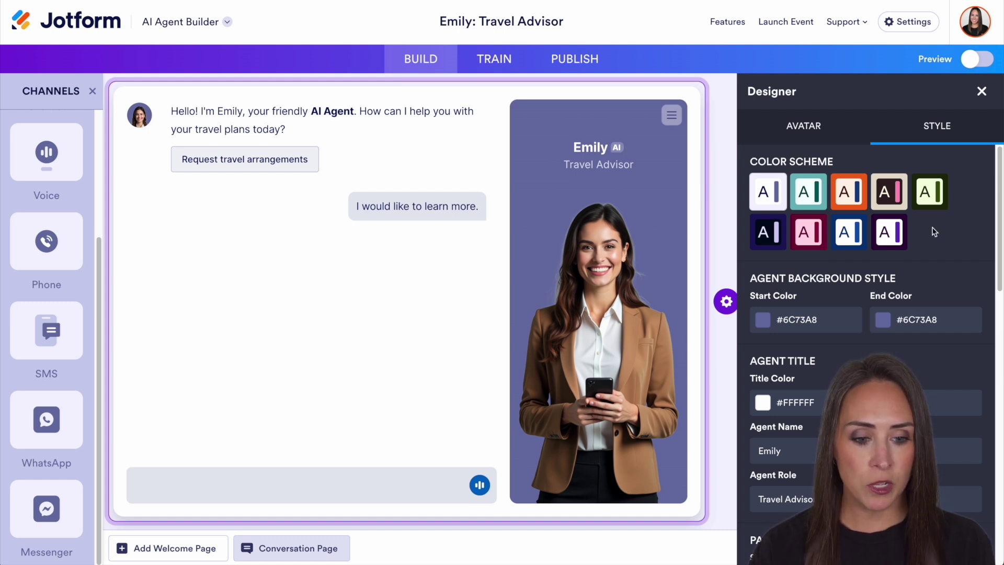
# Step: Set the Agent Background Style Start Color to bright blue #0620E3
pyautogui.scroll(-2, 888, 209)
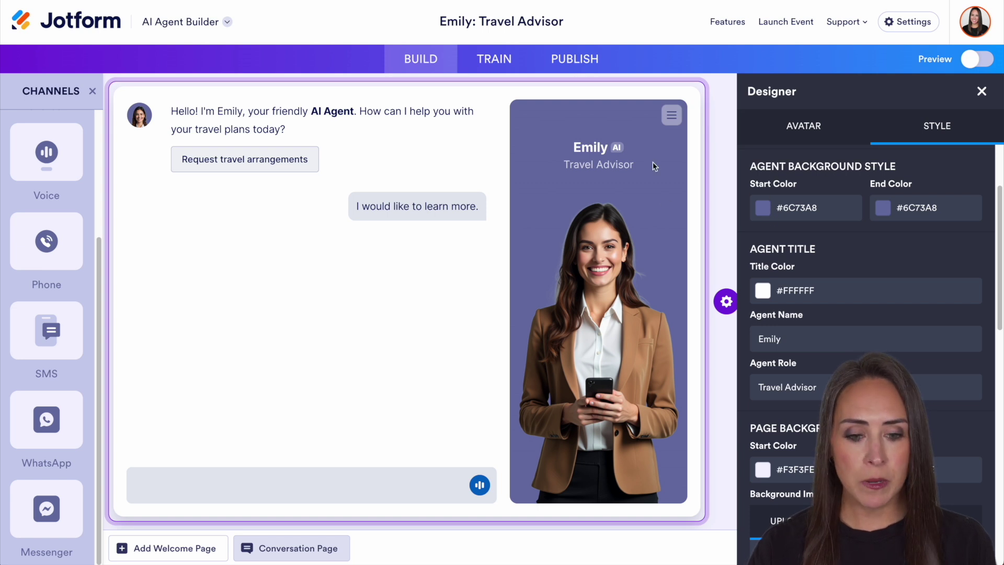
pyautogui.click(766, 211)
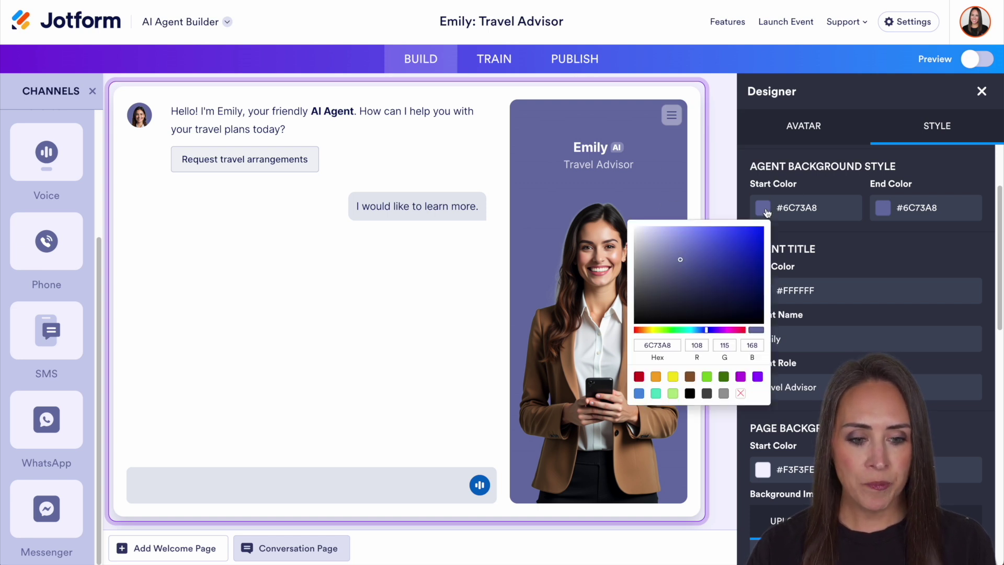
pyautogui.click(761, 239)
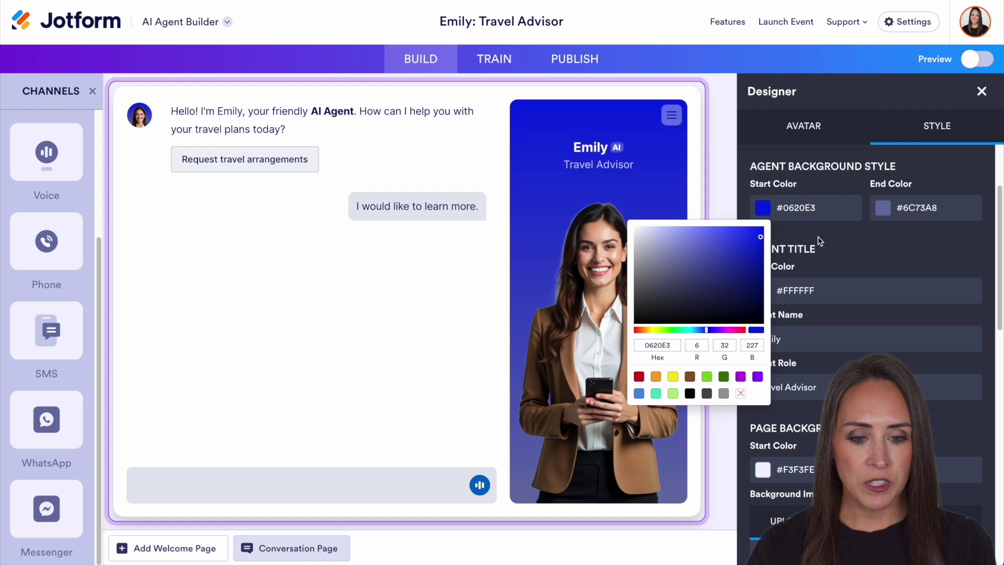
pyautogui.click(849, 240)
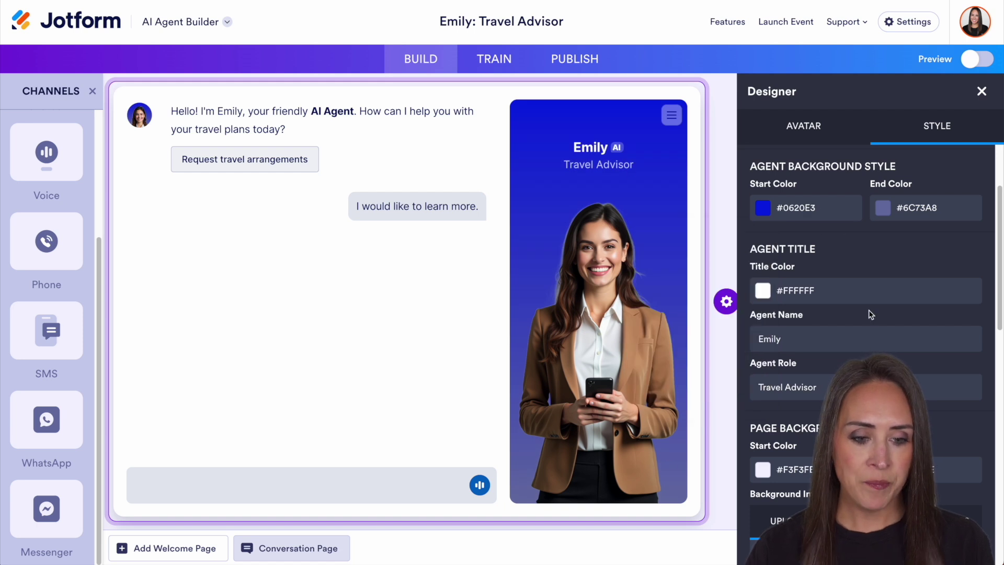
pyautogui.scroll(-2, 871, 311)
pyautogui.scroll(-2, 872, 307)
# Step: Rename the agent from Emily to Jennifer, updating its greeting
pyautogui.click(803, 315)
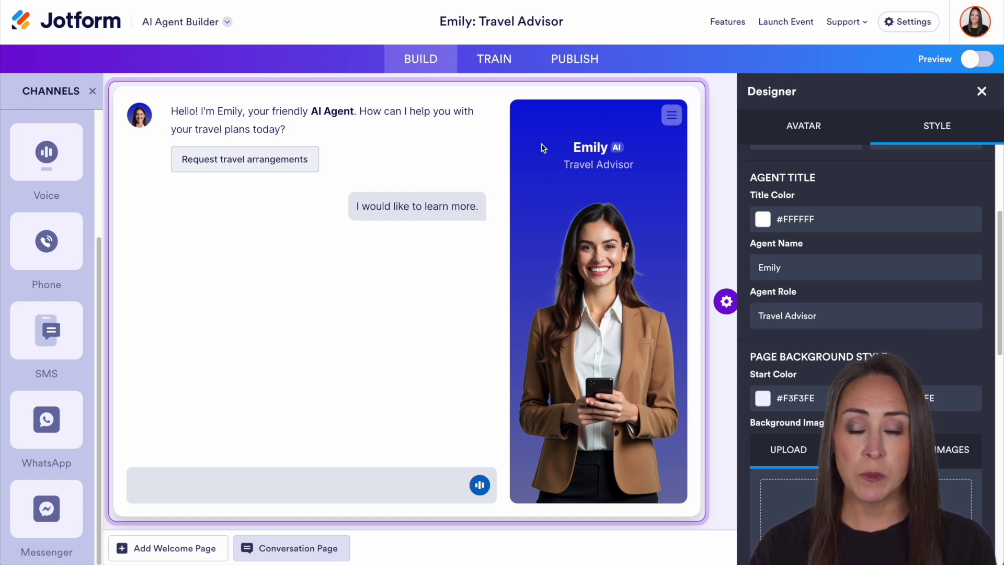
pyautogui.doubleClick(771, 268)
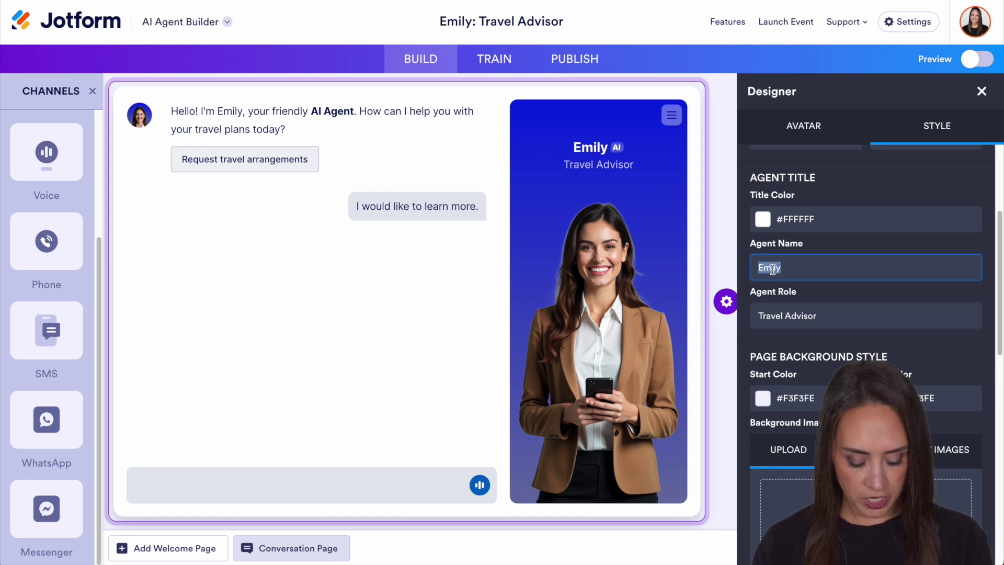
pyautogui.write('Jennifer')
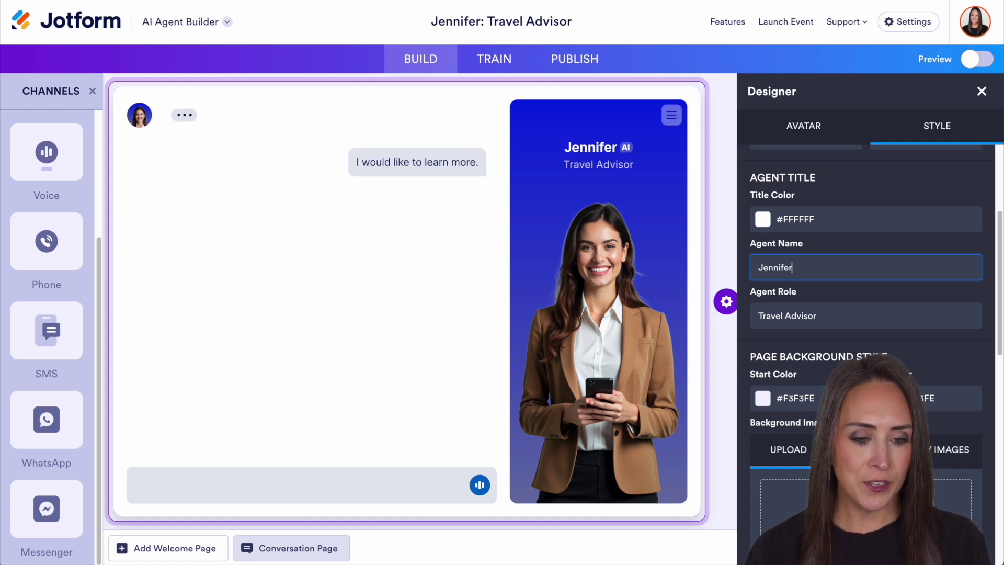
pyautogui.scroll(-2, 844, 293)
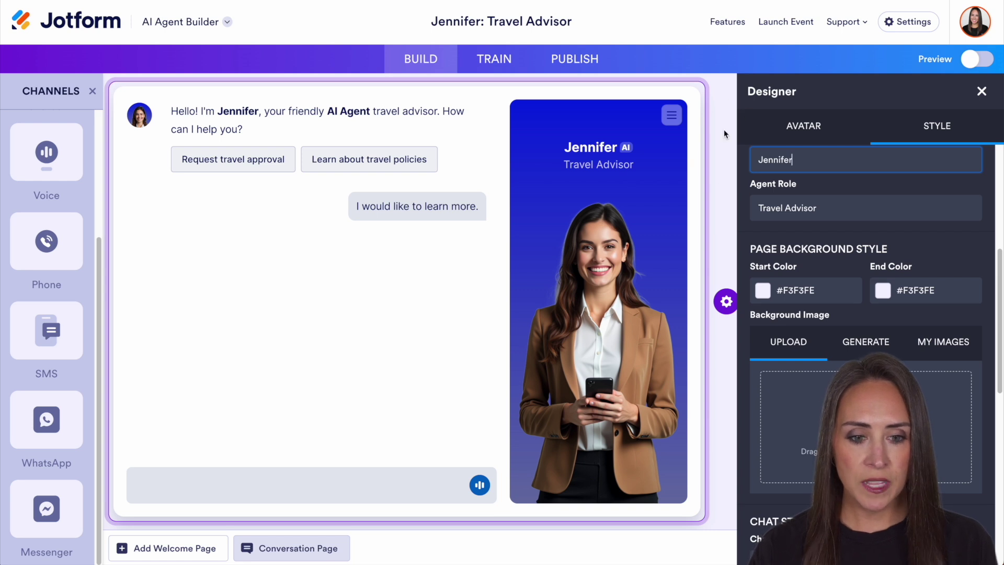
# Step: Give the Page Background a #0303C4 Start Color, running to #F3F3FE
pyautogui.click(763, 290)
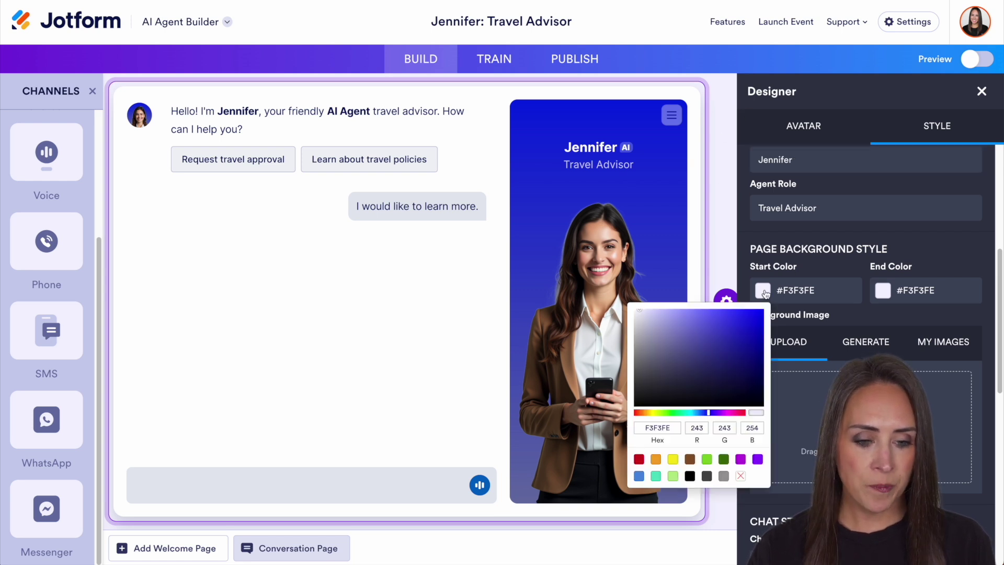
pyautogui.click(760, 336)
pyautogui.click(857, 263)
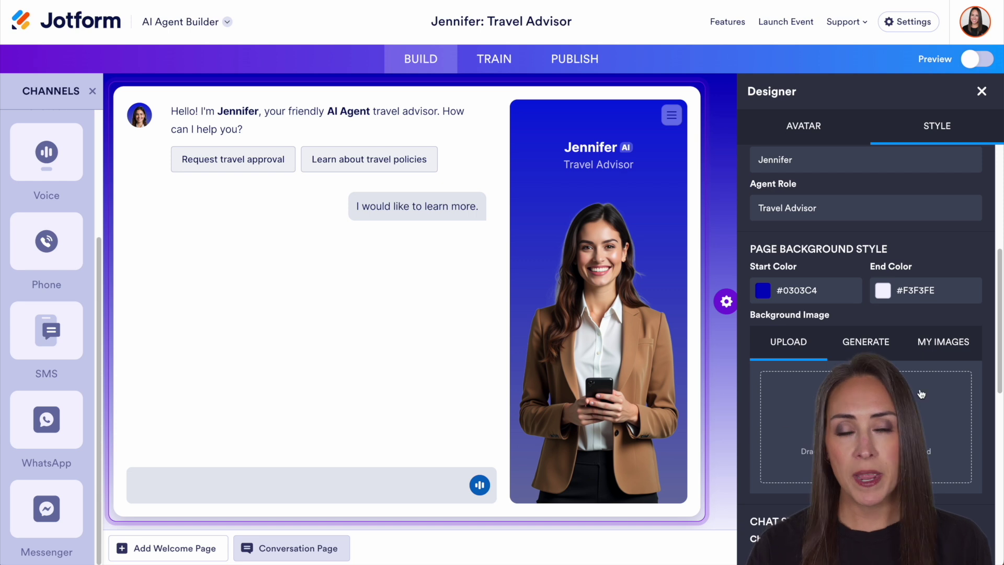
pyautogui.scroll(-1, 868, 340)
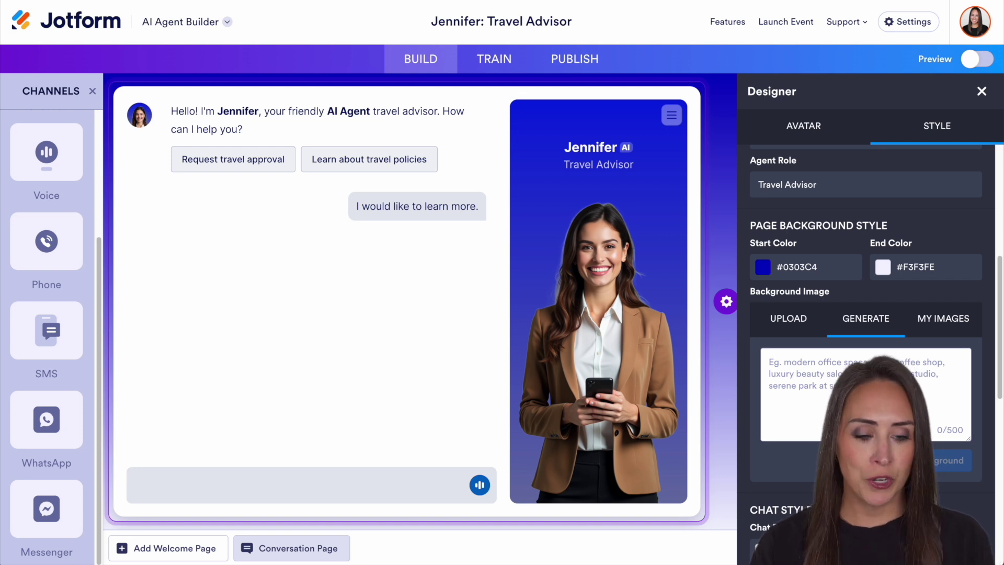
pyautogui.scroll(-6, 868, 340)
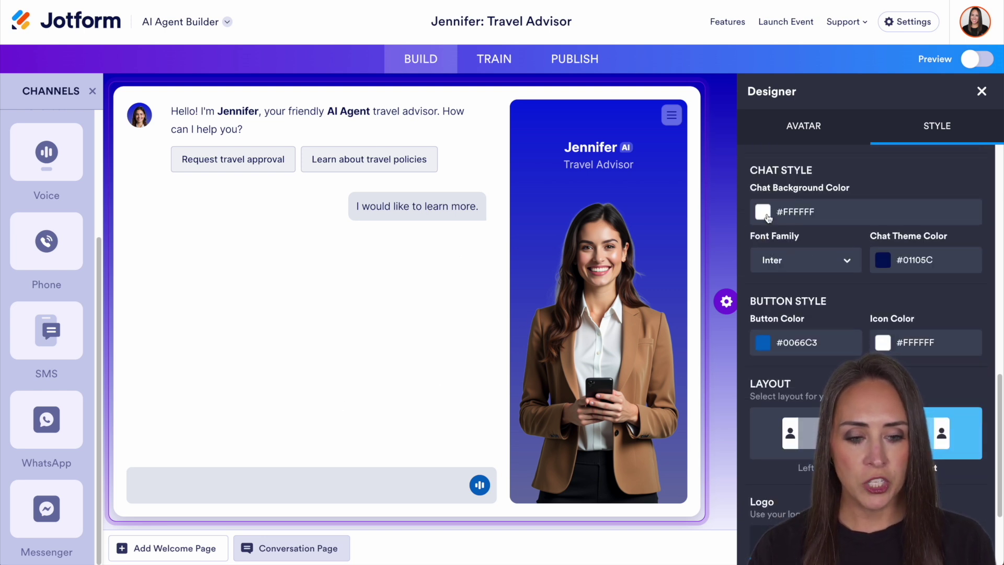
# Step: Keep the white #FFFFFF chat background and switch the Font Family to Circular
pyautogui.click(767, 214)
pyautogui.moveTo(635, 246); pyautogui.dragTo(632, 227)
pyautogui.click(851, 176)
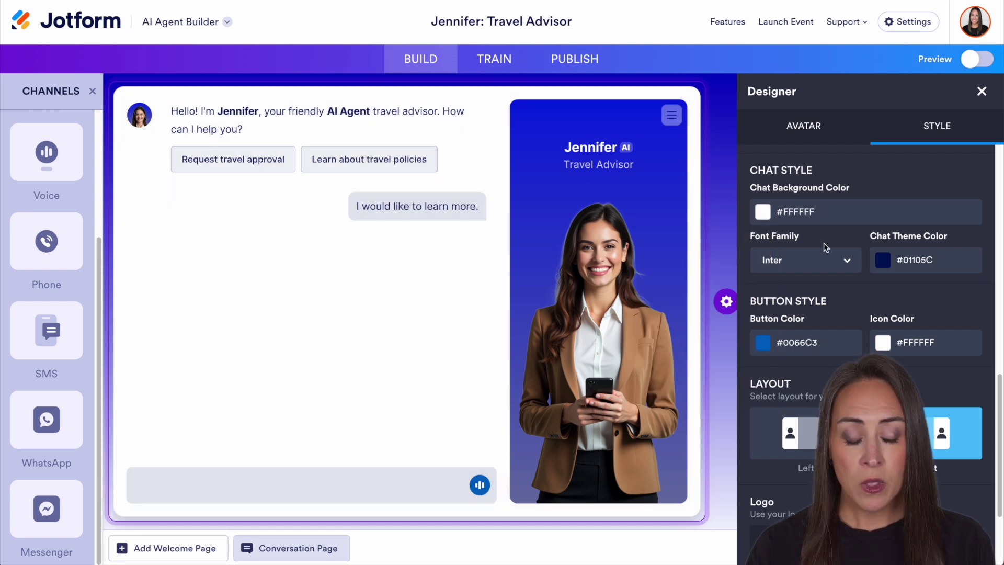
pyautogui.click(818, 257)
pyautogui.click(794, 318)
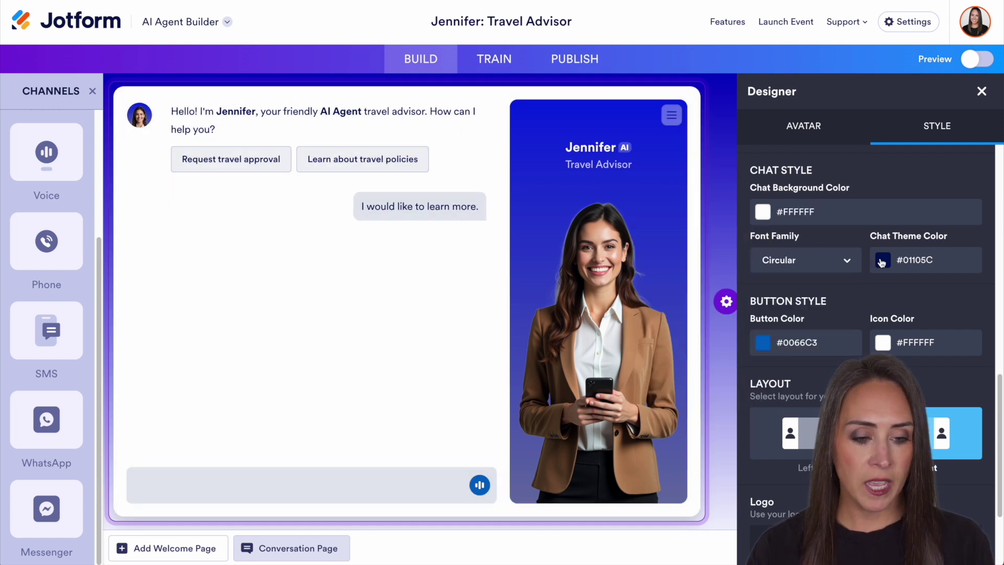
# Step: Set the Chat Theme Color to black #000000
pyautogui.click(881, 261)
pyautogui.click(809, 444)
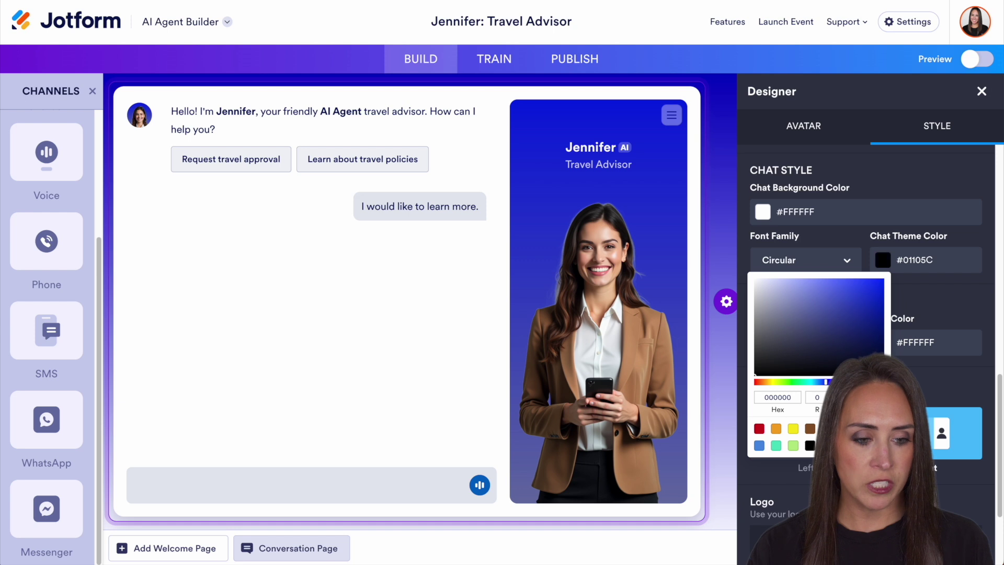
pyautogui.click(941, 307)
pyautogui.scroll(-1, 779, 321)
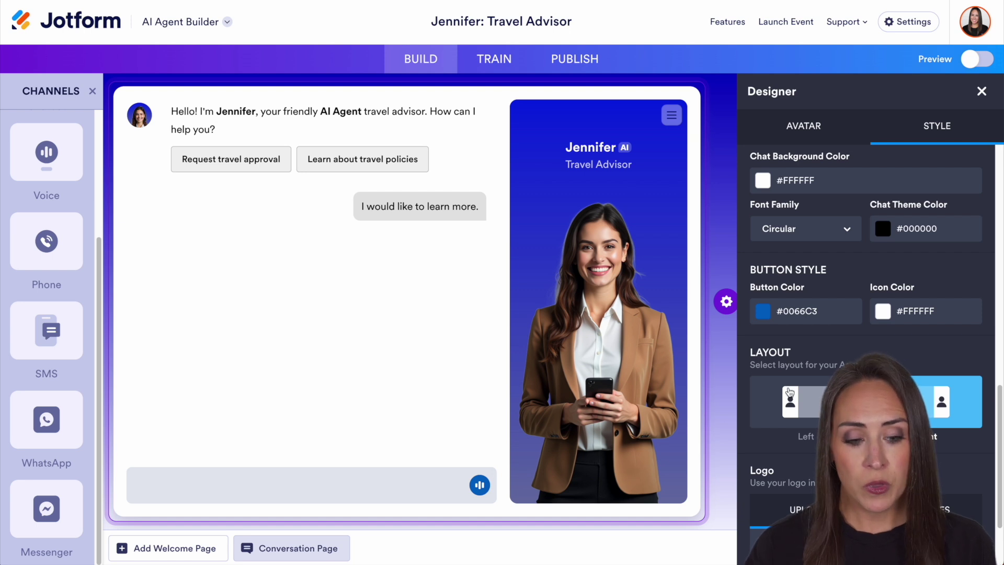
# Step: Keep the avatar Layout on Right after trying Left, then go to the Train Knowledge Base
pyautogui.click(803, 401)
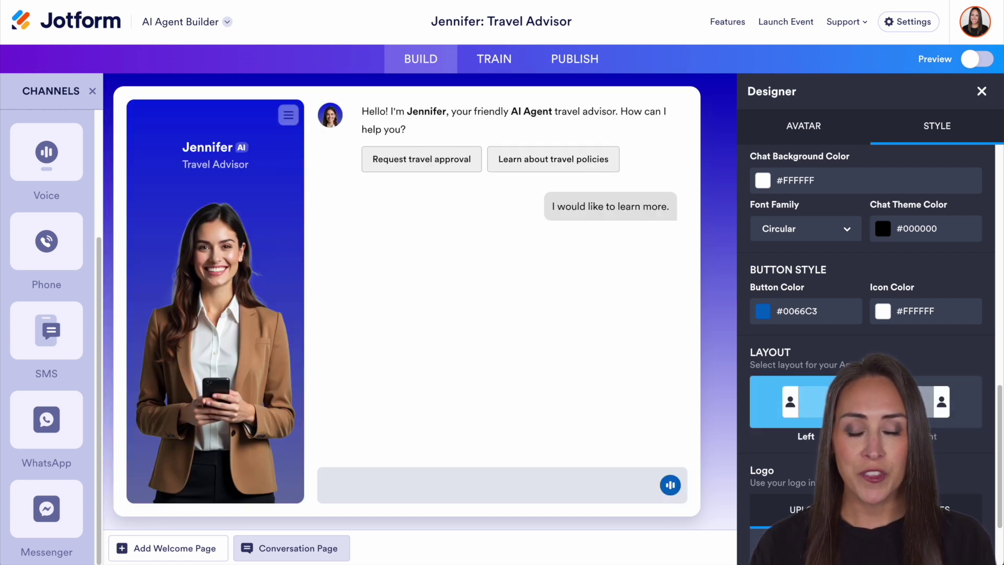
pyautogui.click(925, 402)
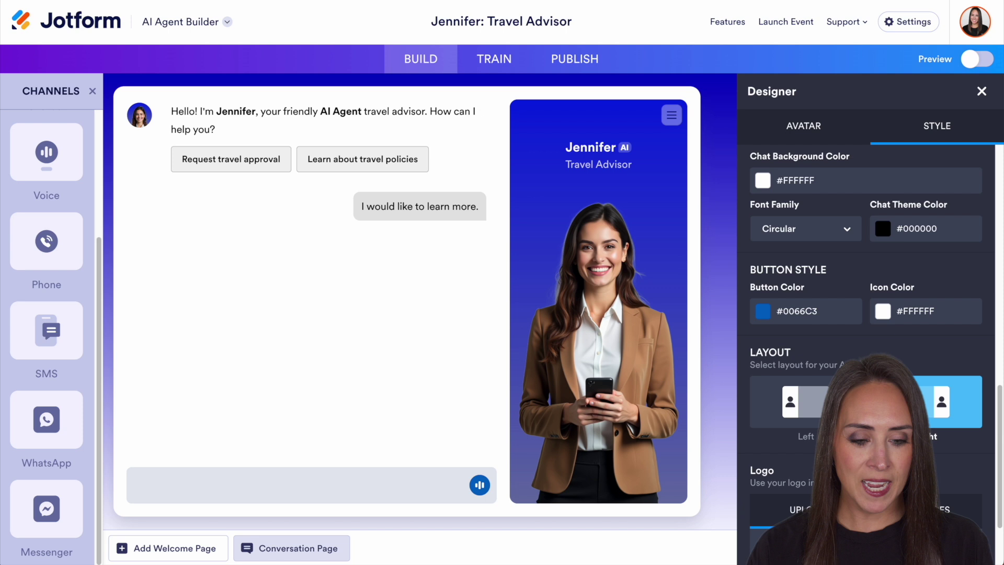
pyautogui.scroll(-2, 766, 382)
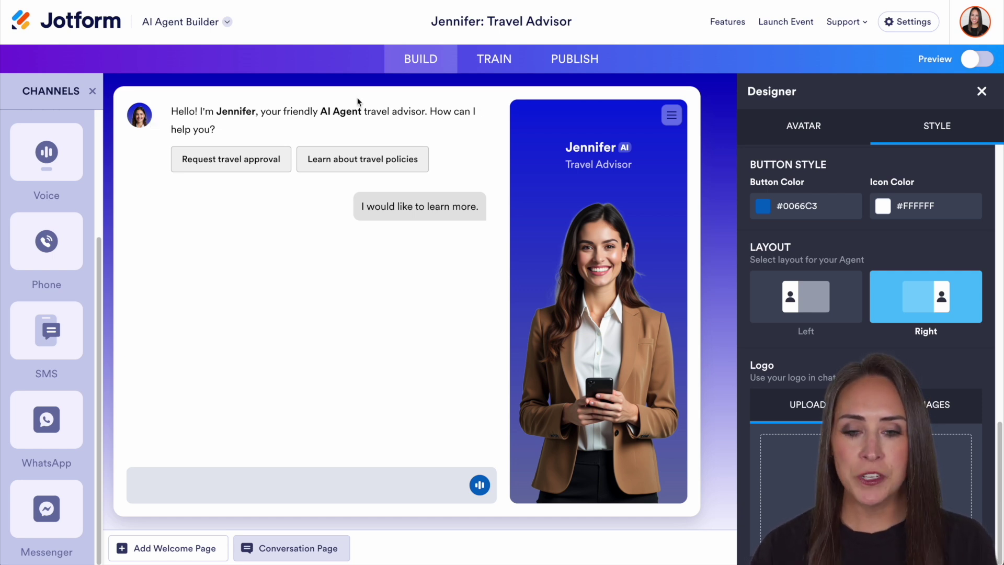
pyautogui.click(490, 64)
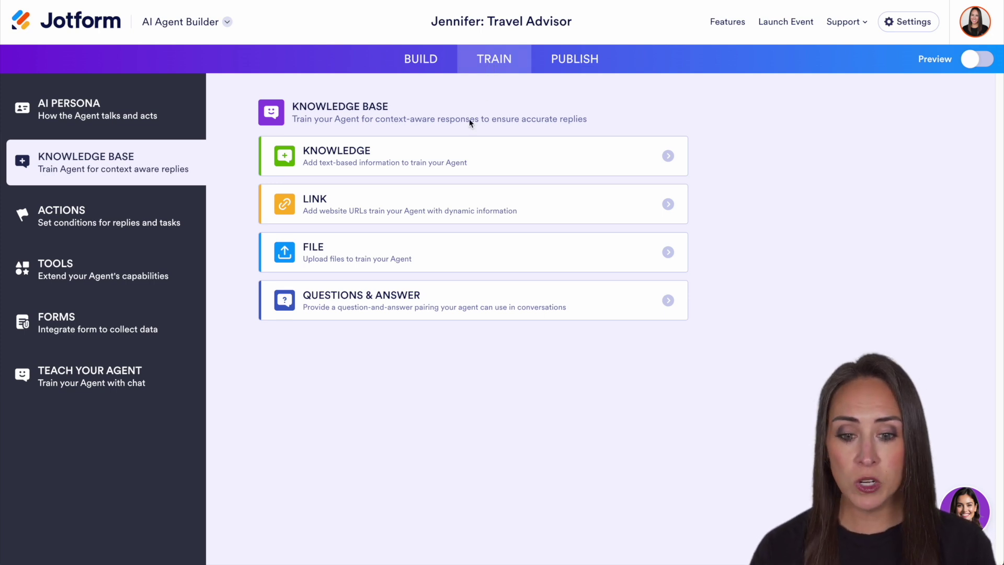
pyautogui.click(512, 158)
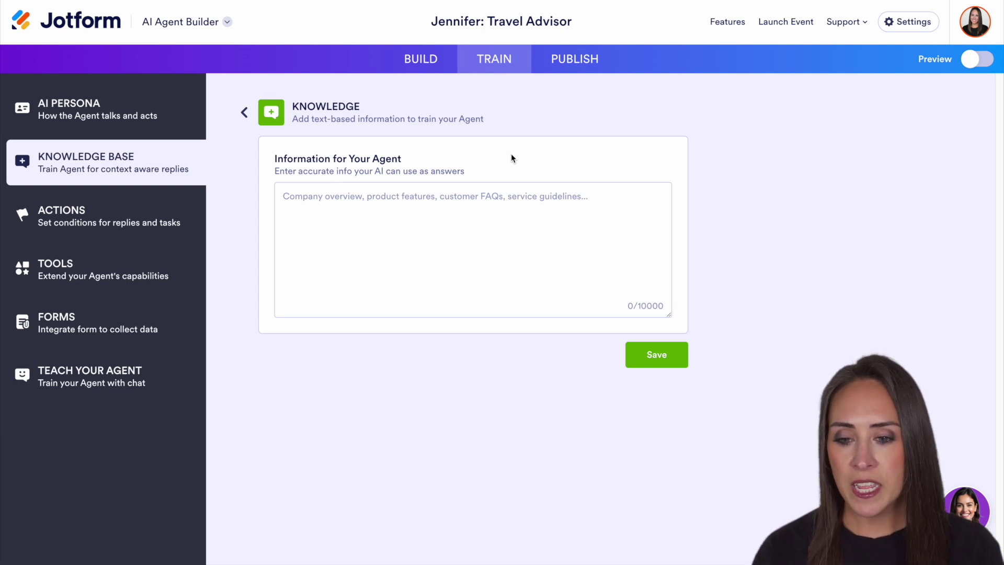
pyautogui.click(243, 112)
pyautogui.click(480, 200)
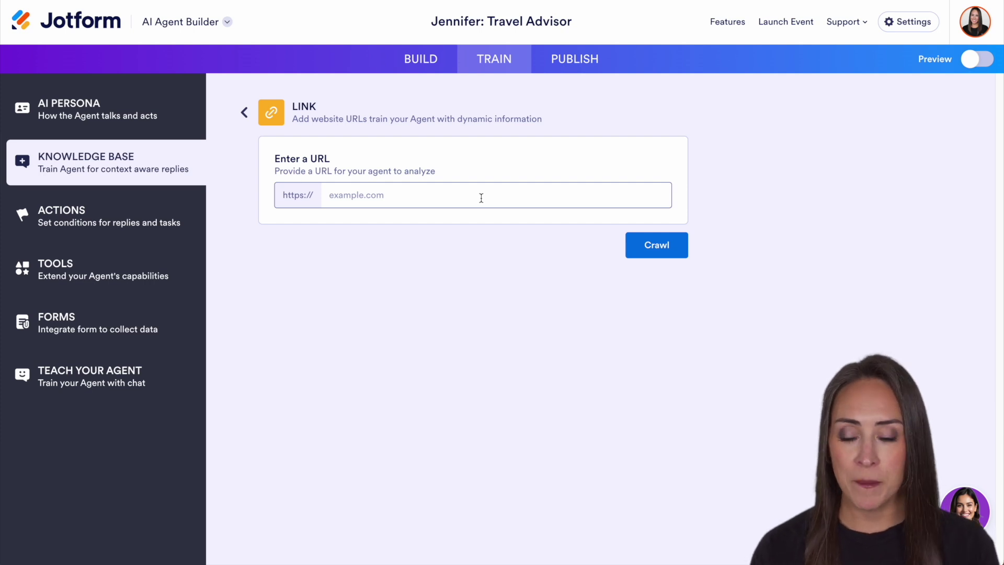
pyautogui.click(244, 111)
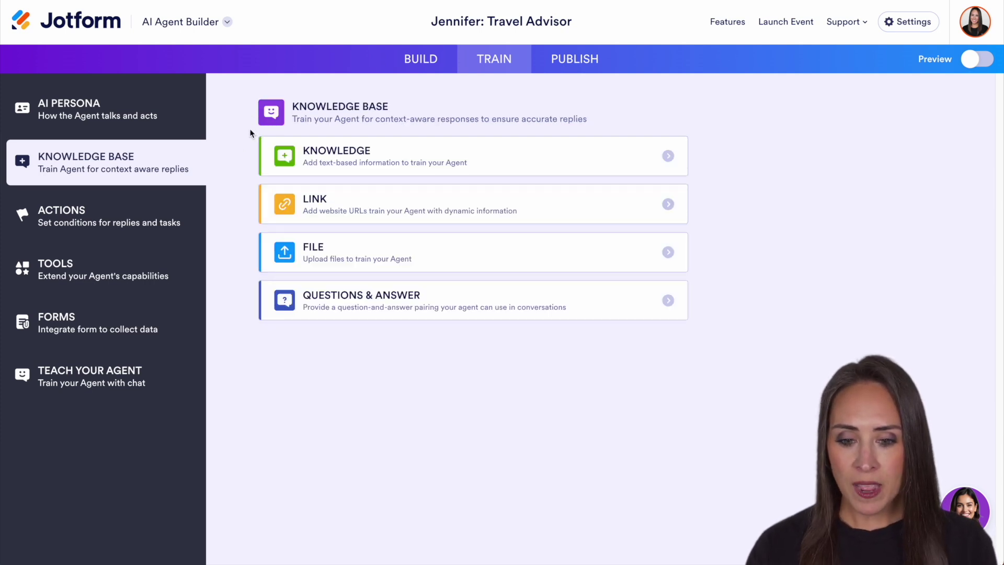
pyautogui.click(529, 257)
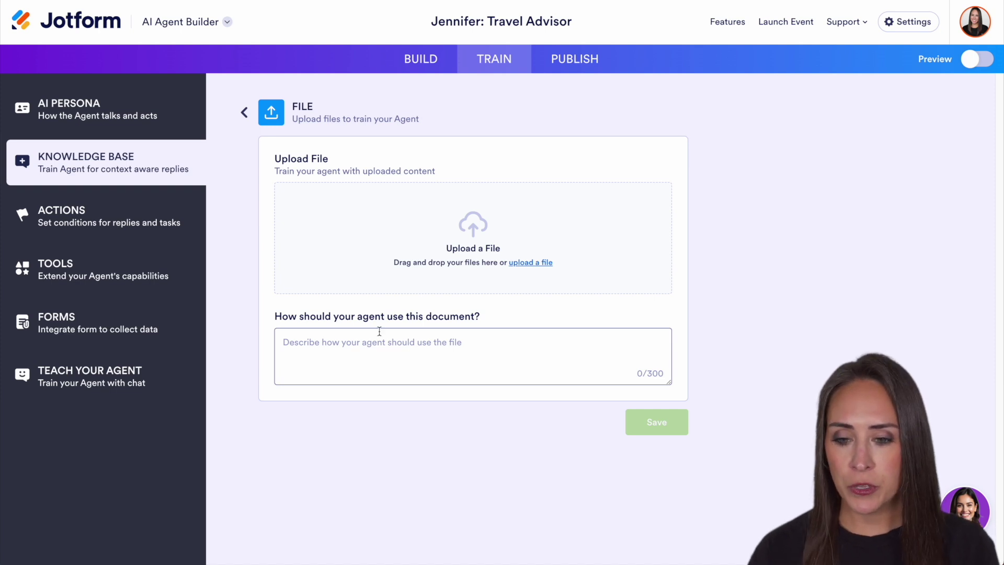
pyautogui.click(244, 114)
pyautogui.click(430, 289)
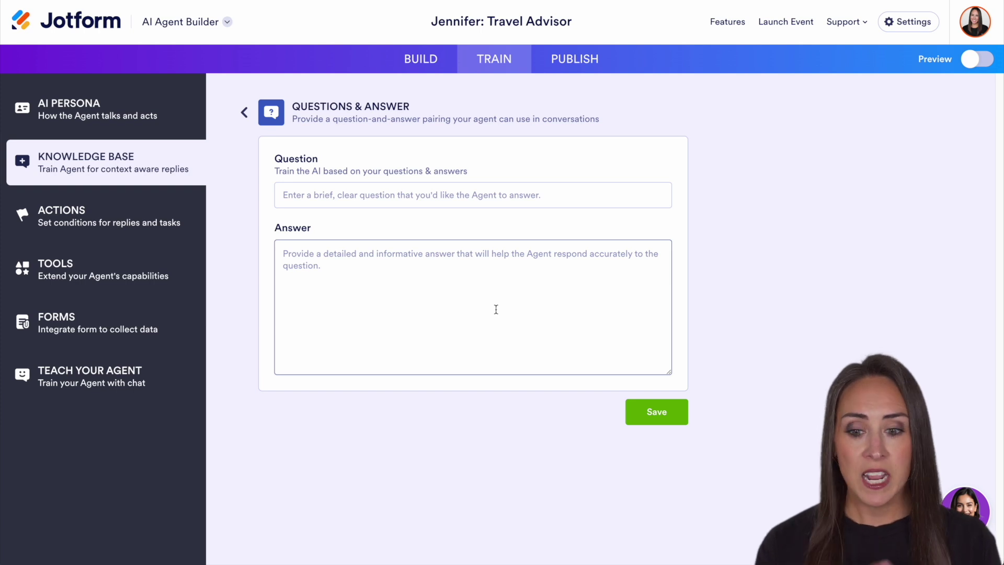
pyautogui.click(244, 112)
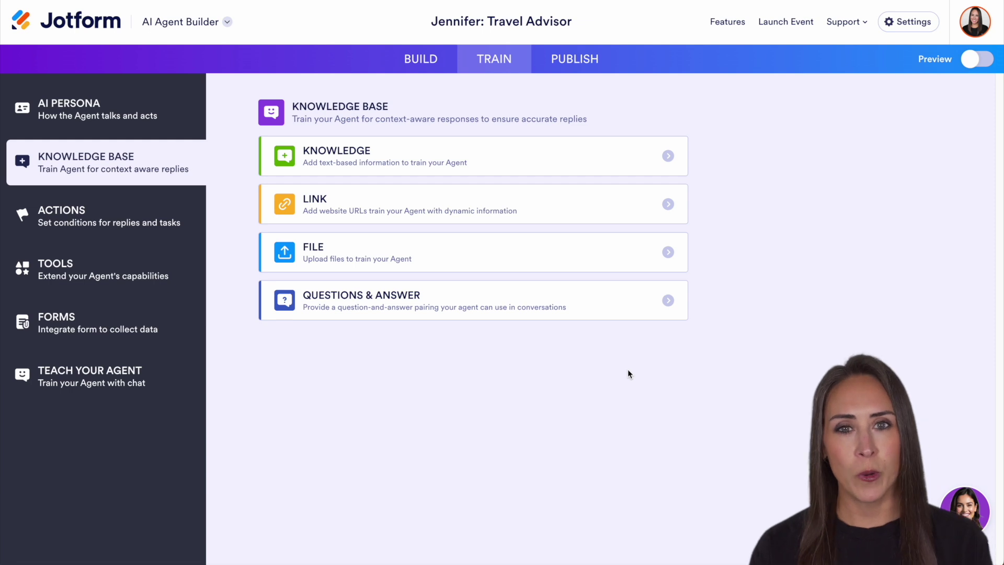
# Step: Set the AI Persona Agent Role to Journey Planner
pyautogui.click(115, 119)
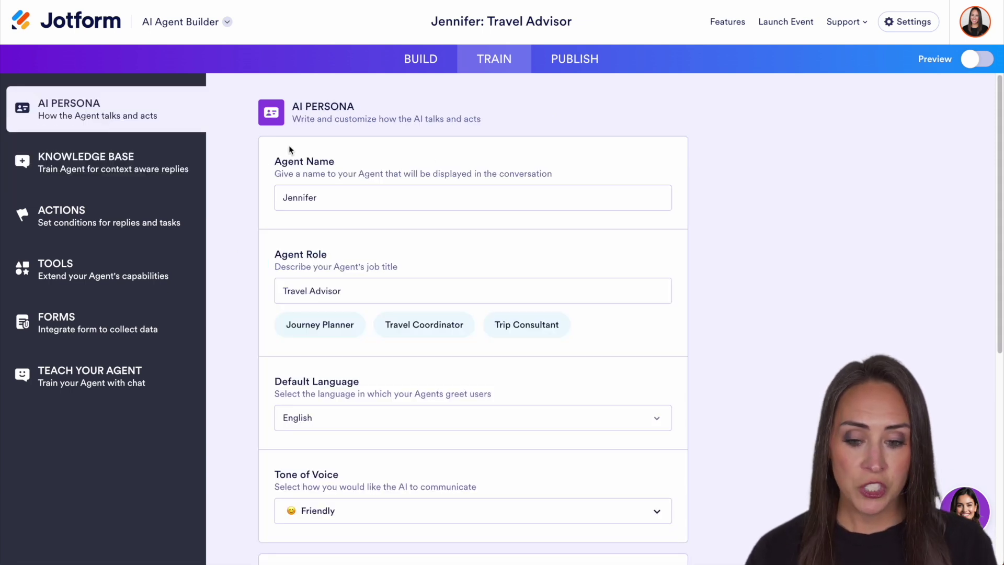
pyautogui.scroll(-1, 401, 304)
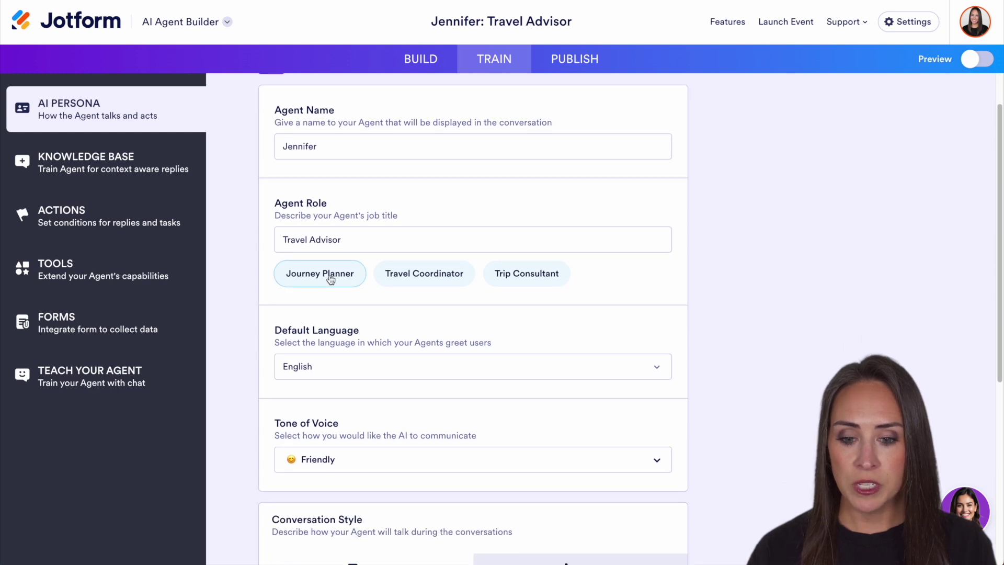
pyautogui.click(330, 279)
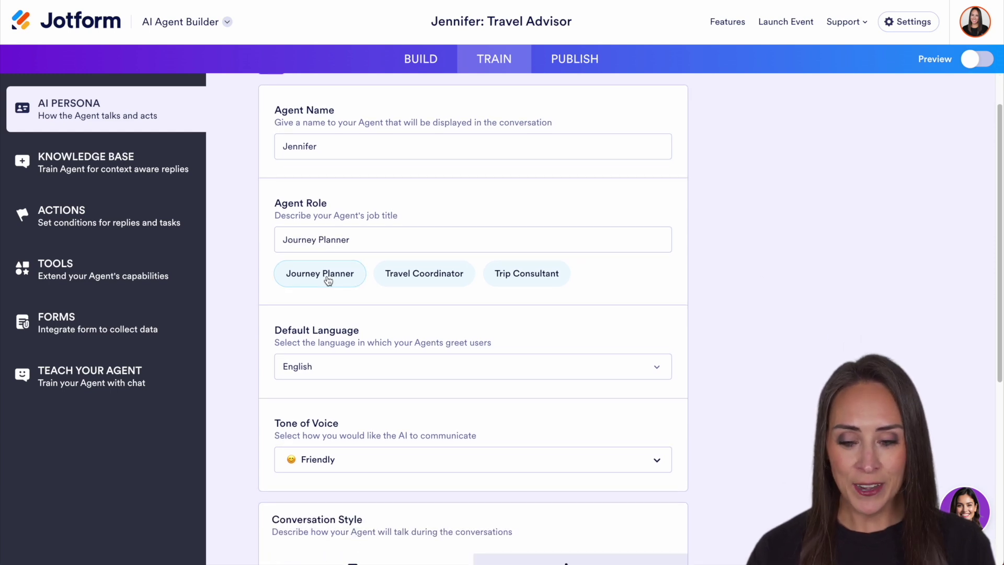
pyautogui.scroll(-5, 566, 298)
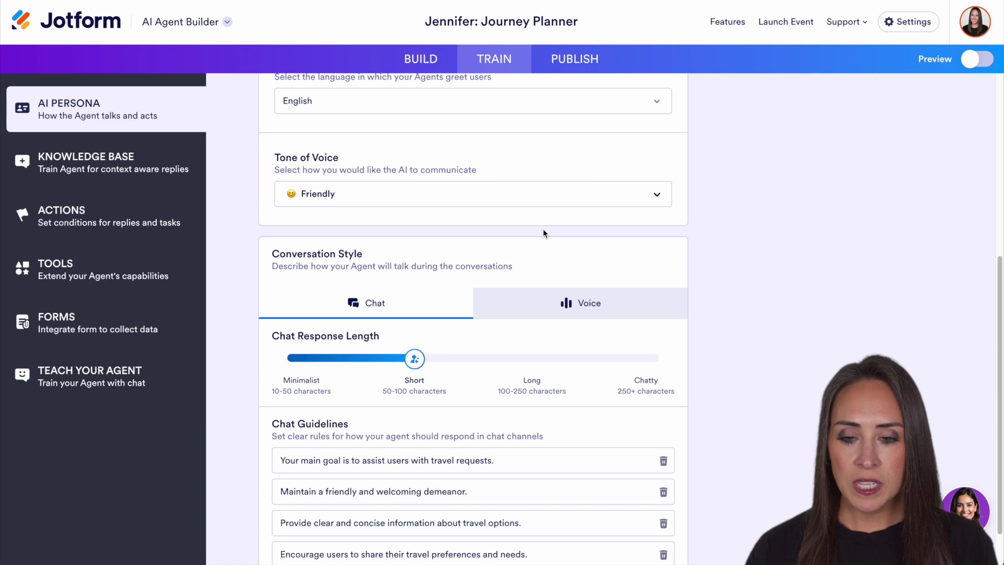
# Step: Review Tone of Voice choices, then show Voice settings with Minimalist length and Jessica voice
pyautogui.click(564, 194)
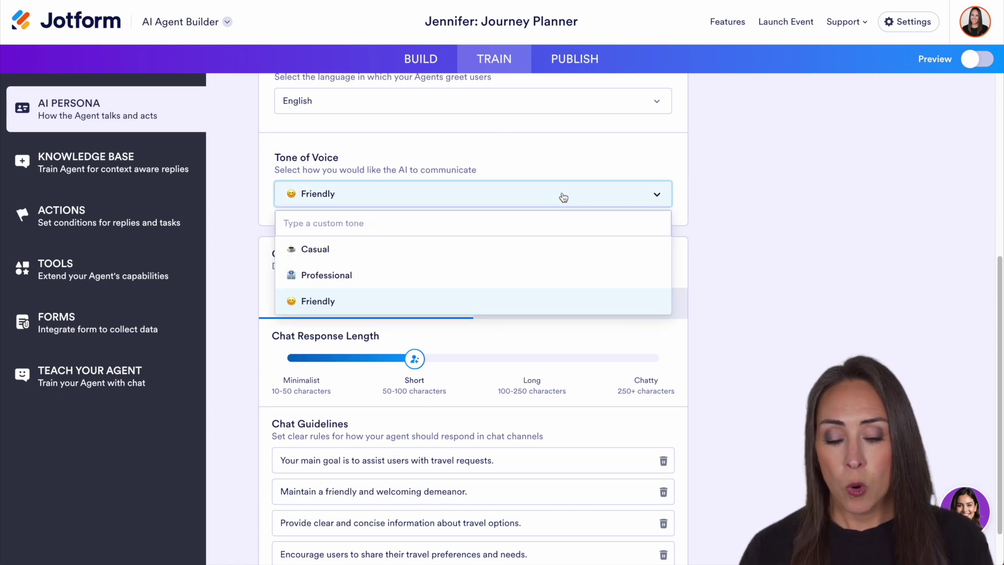
pyautogui.click(735, 205)
pyautogui.scroll(-1, 751, 281)
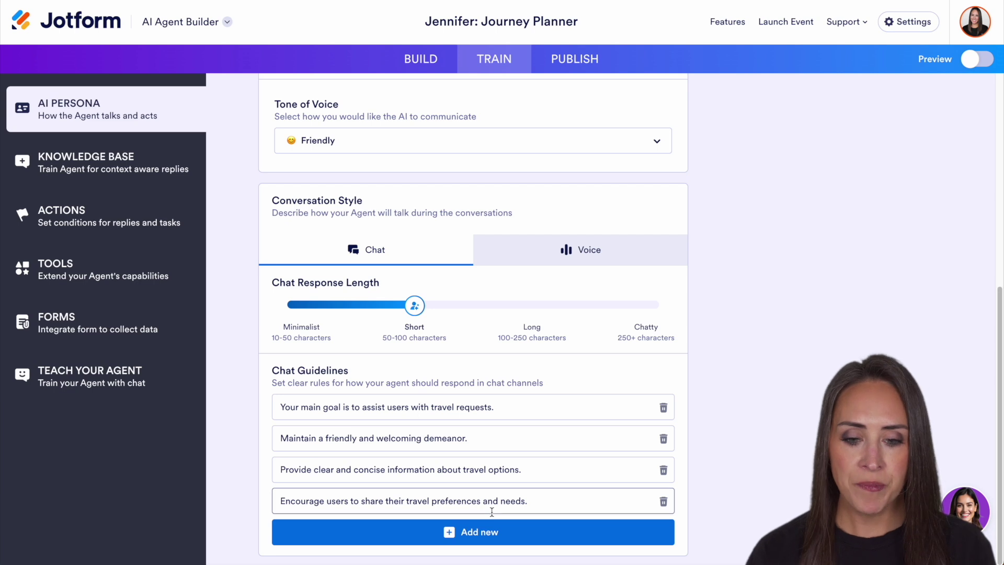
pyautogui.click(612, 258)
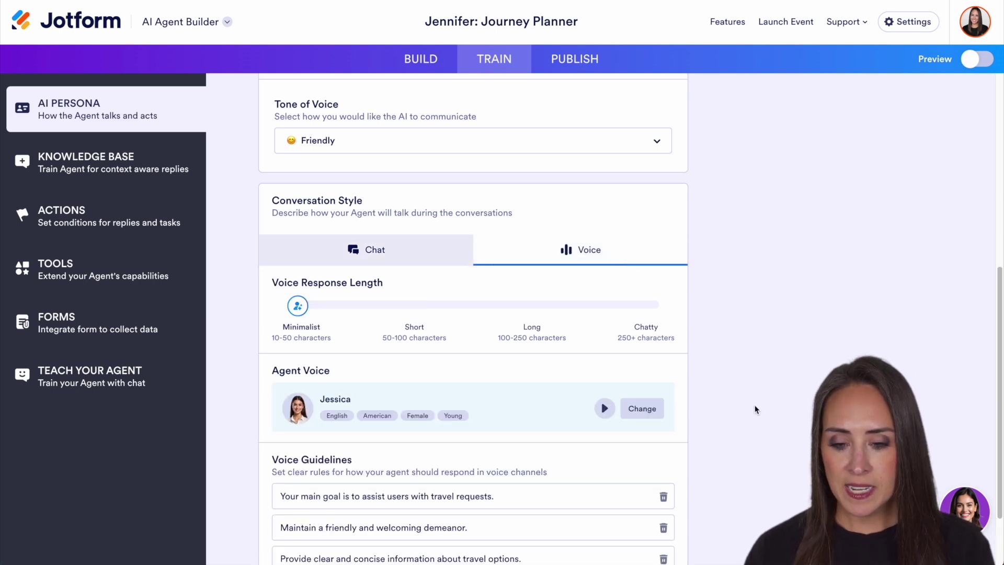
pyautogui.scroll(-2, 755, 409)
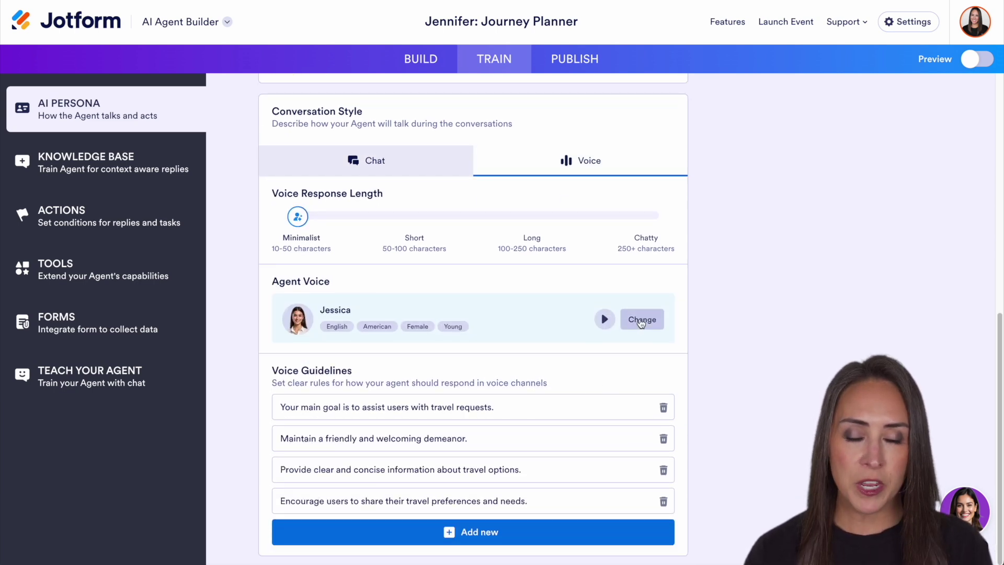
# Step: Filter the agent voice options to American, Female, Middle-Aged voices
pyautogui.click(641, 320)
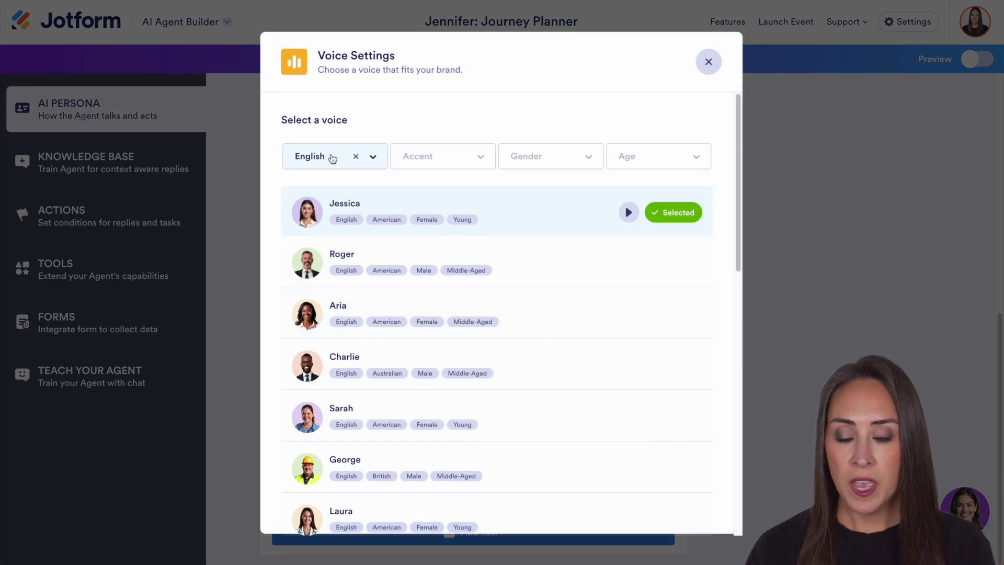
pyautogui.click(475, 158)
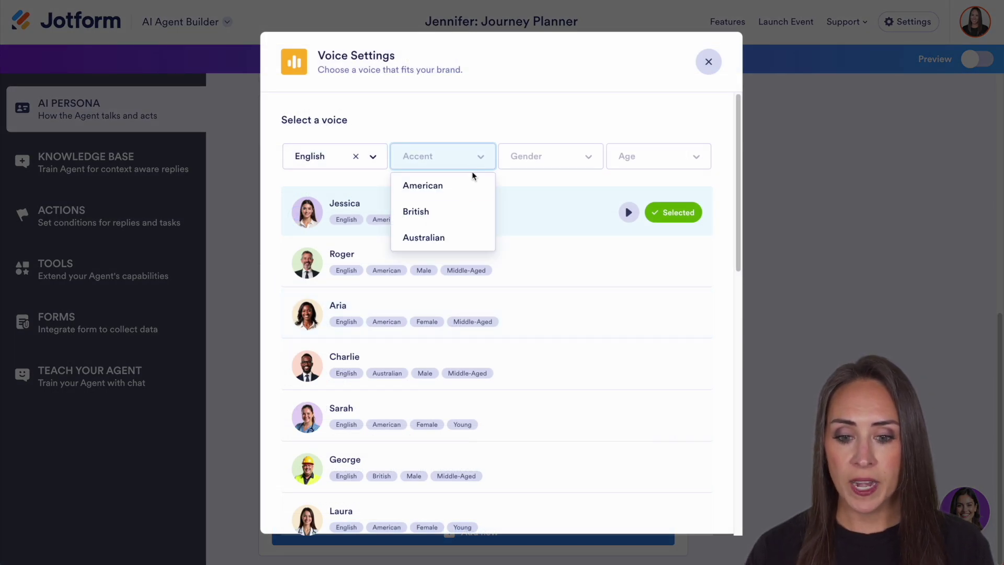
pyautogui.click(486, 186)
pyautogui.click(578, 158)
pyautogui.click(554, 210)
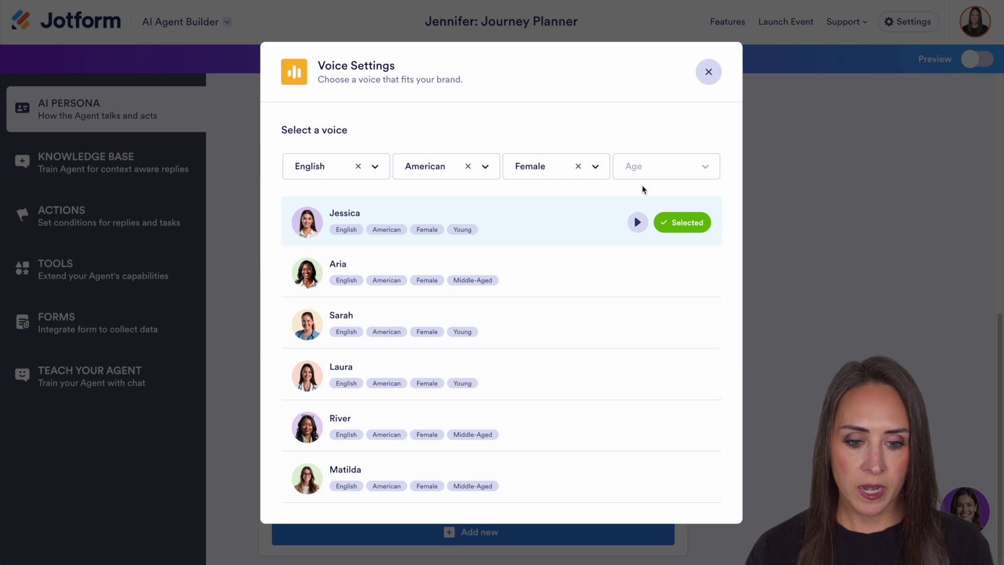
pyautogui.click(697, 170)
pyautogui.click(667, 220)
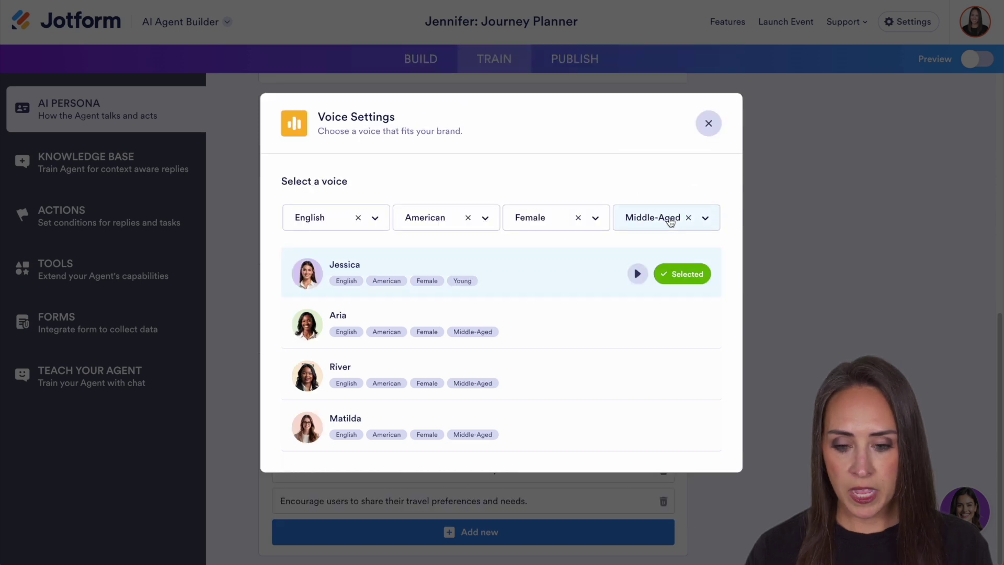
# Step: Preview Matilda's voice, then make it the agent's voice and close the voice settings
pyautogui.click(656, 427)
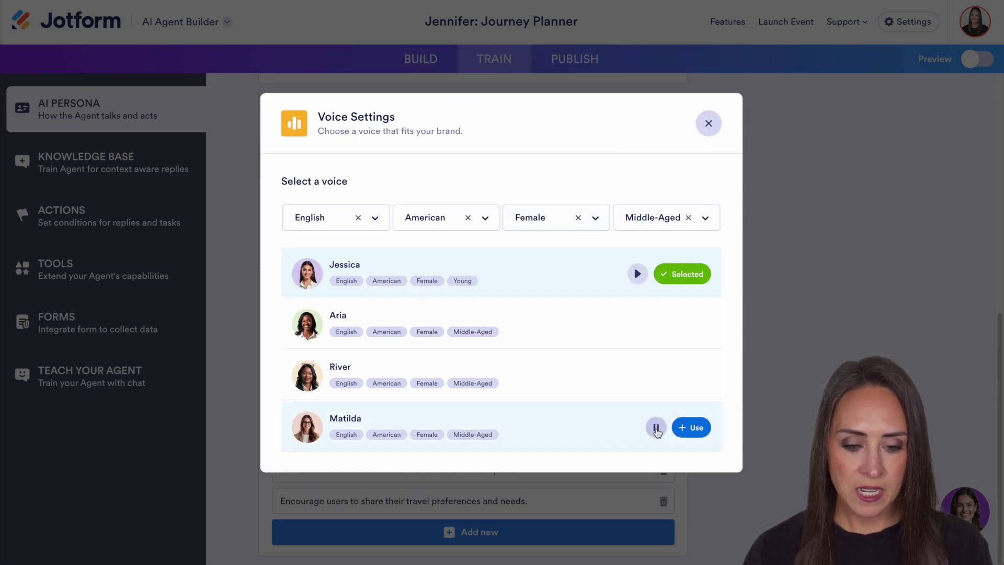
pyautogui.click(656, 429)
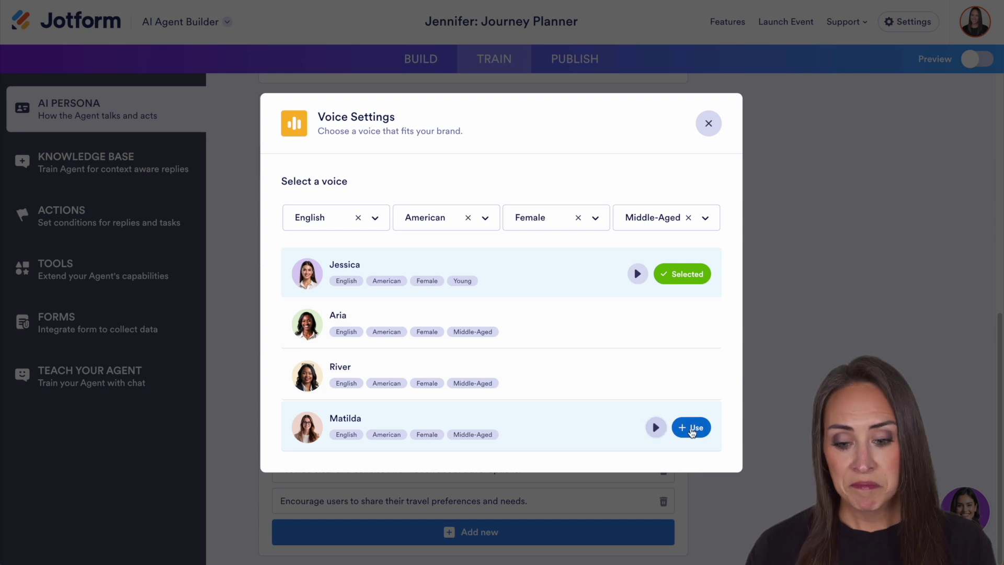
pyautogui.click(692, 428)
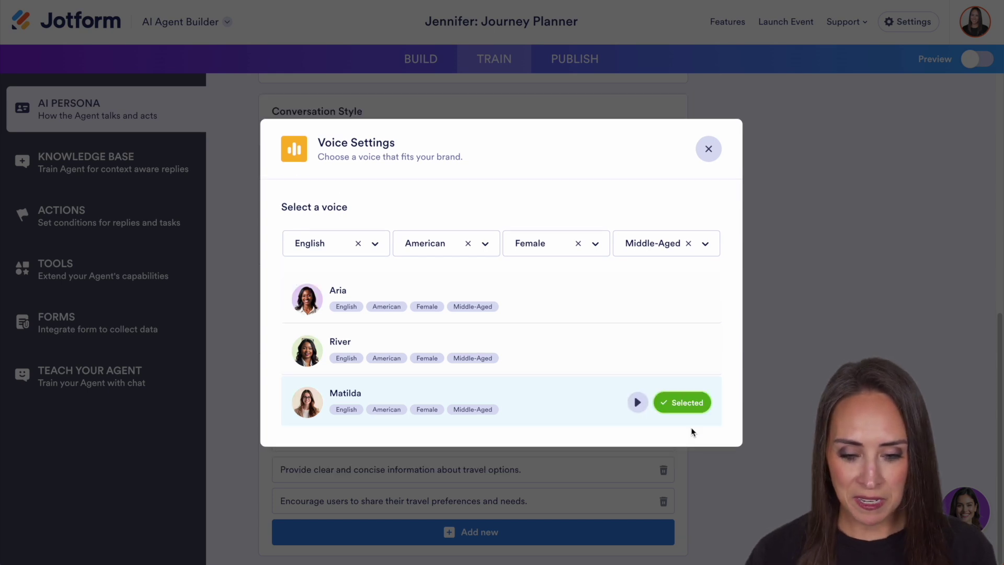
pyautogui.click(709, 150)
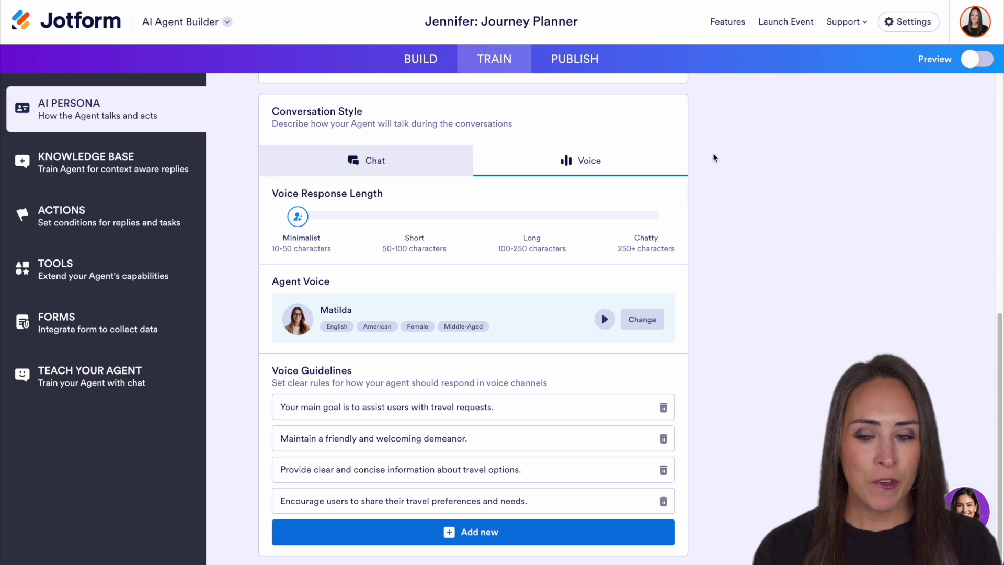
# Step: Browse the WHEN conditions and DO actions under Actions, then move on to the Tools page
pyautogui.click(72, 218)
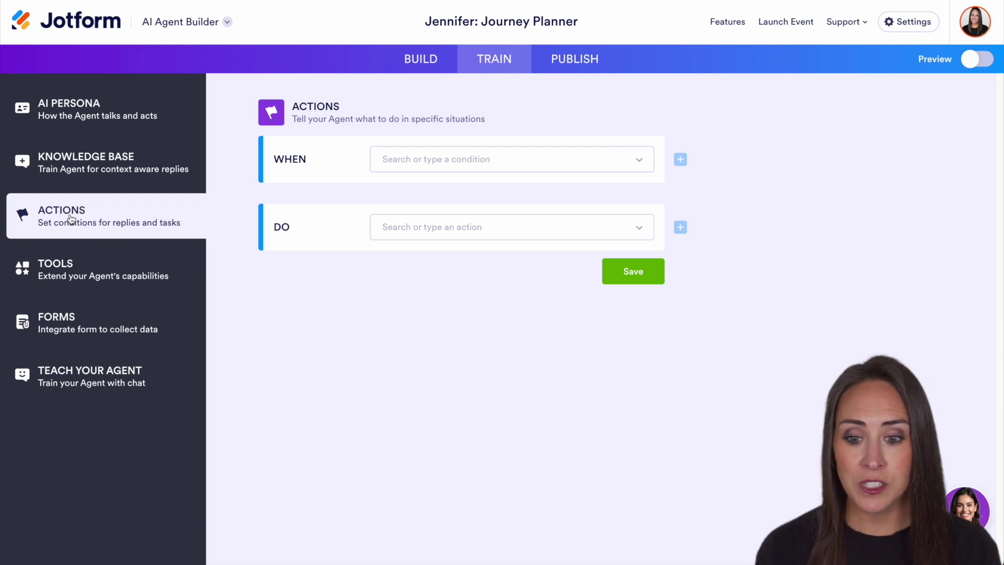
pyautogui.click(383, 168)
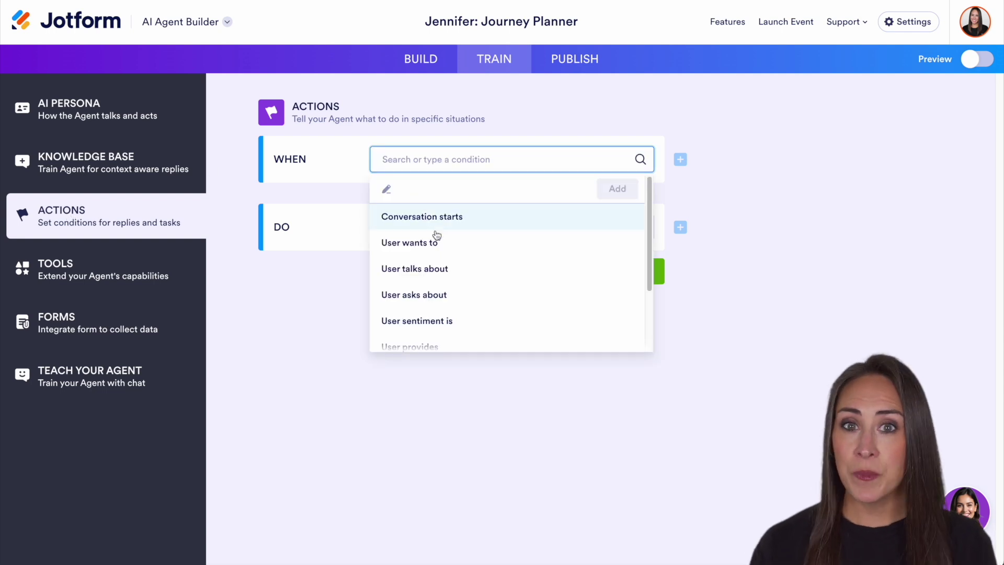
pyautogui.click(429, 225)
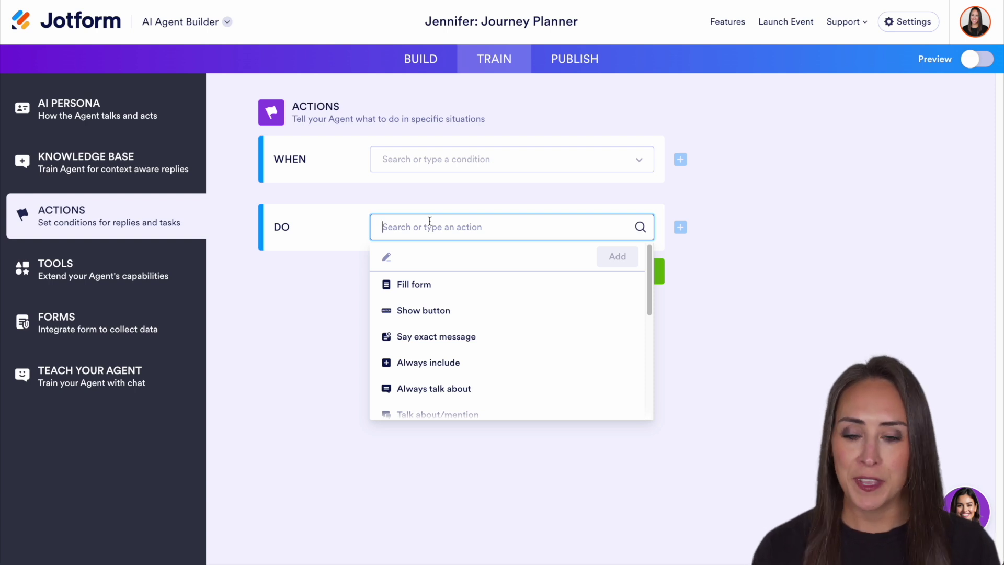
pyautogui.click(69, 276)
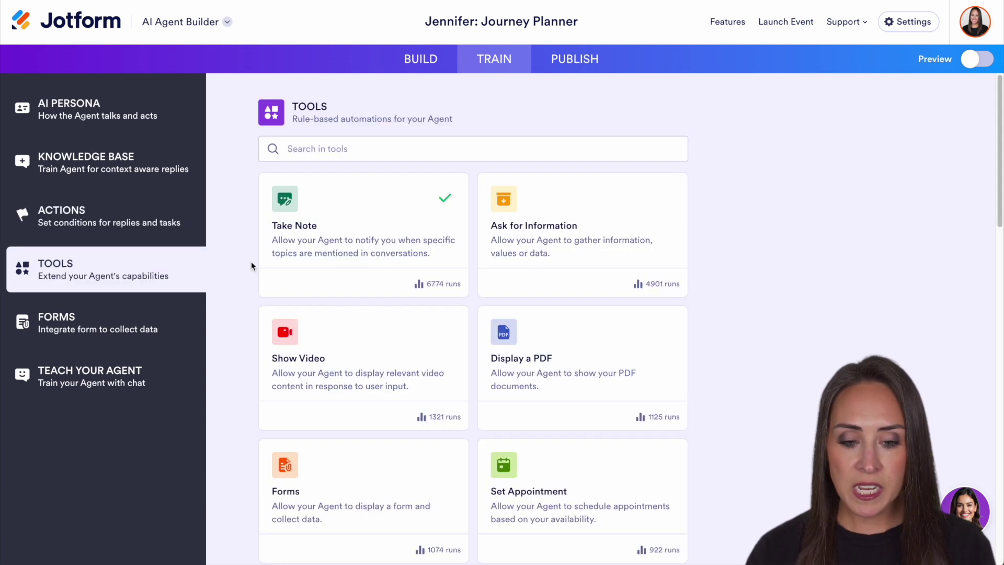
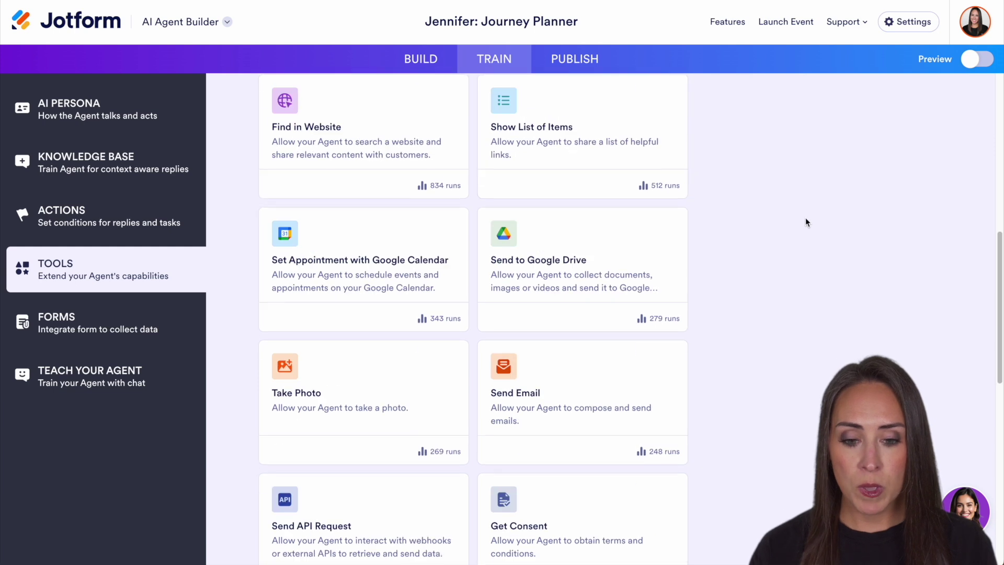
# Step: Scroll past the Tools list and open Forms to see the connected Travel Request form
pyautogui.scroll(-4, 775, 264)
pyautogui.scroll(-7, 775, 266)
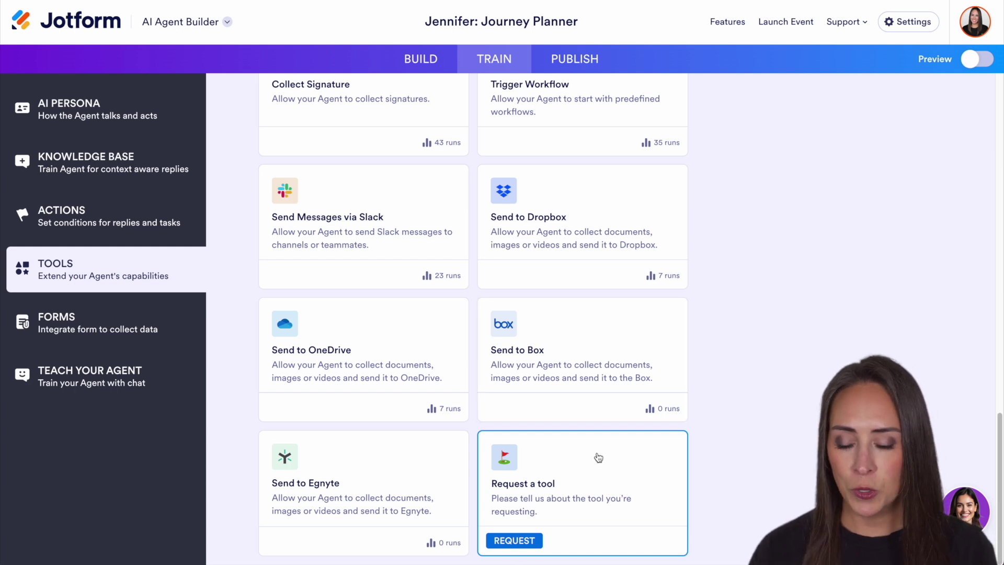
pyautogui.click(58, 321)
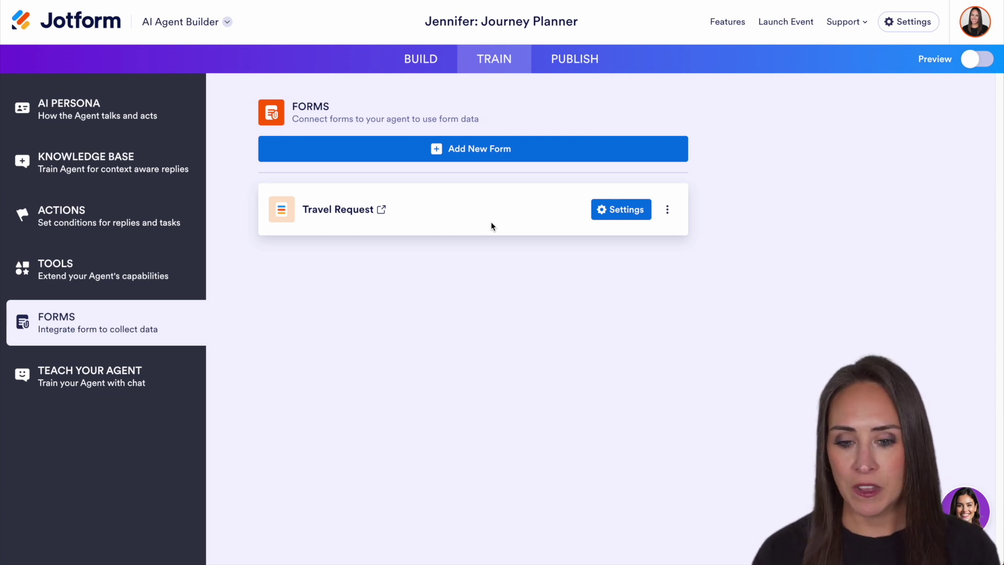
# Step: Move from the Teach Your Agent chat to the Publish tab's direct link and sharing options
pyautogui.click(96, 369)
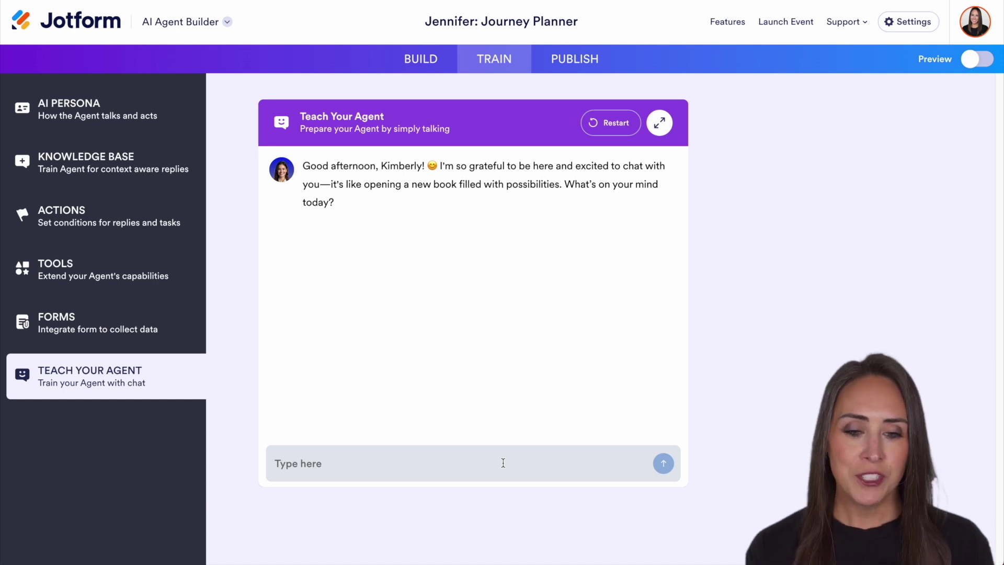
pyautogui.click(596, 64)
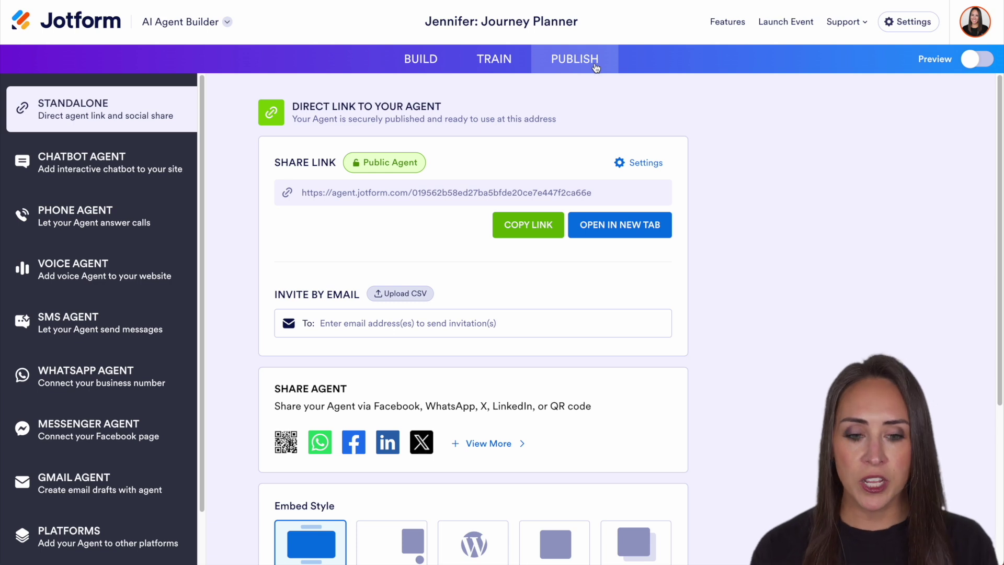
# Step: Check the Share Link access settings and close them again
pyautogui.click(648, 162)
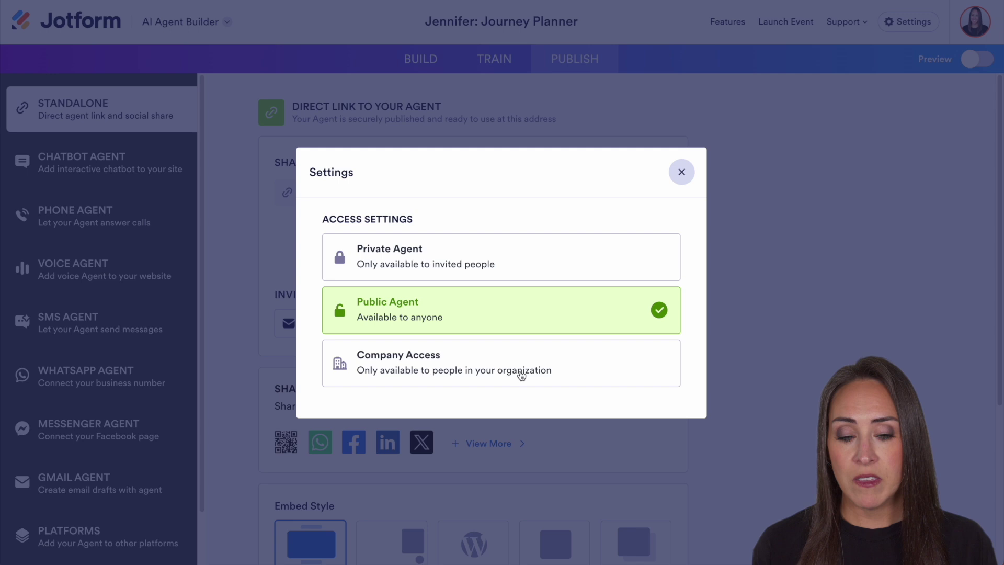
pyautogui.click(682, 180)
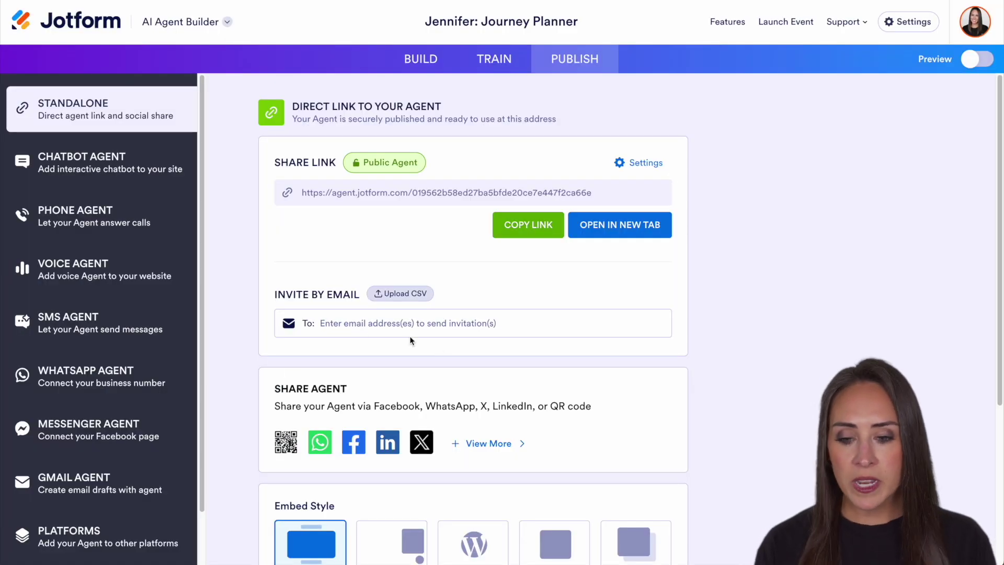
pyautogui.scroll(-5, 364, 330)
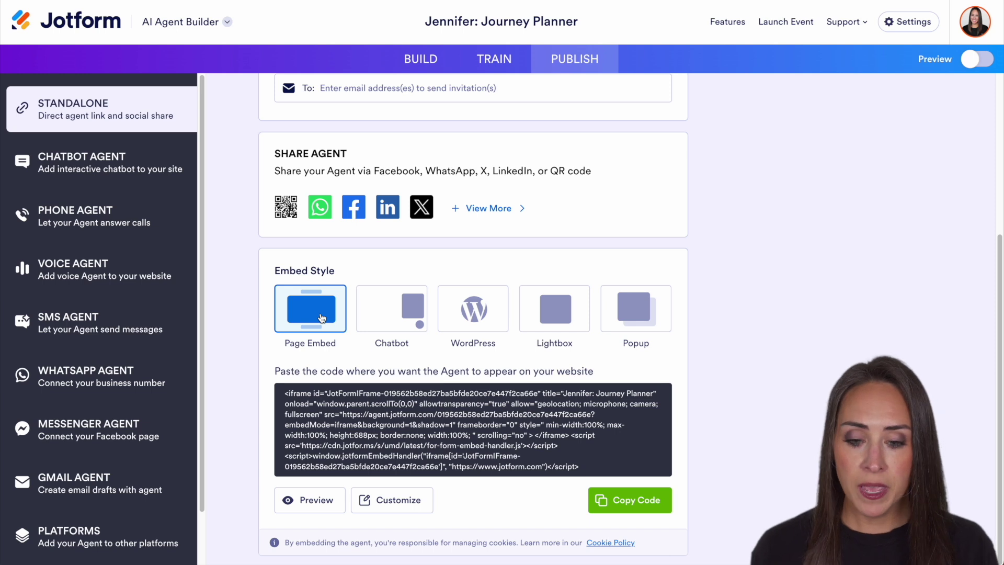
# Step: Compare the Chatbot, WordPress, Lightbox and Popup embed codes, then view the Chatbot Agent settings
pyautogui.click(410, 311)
pyautogui.click(466, 312)
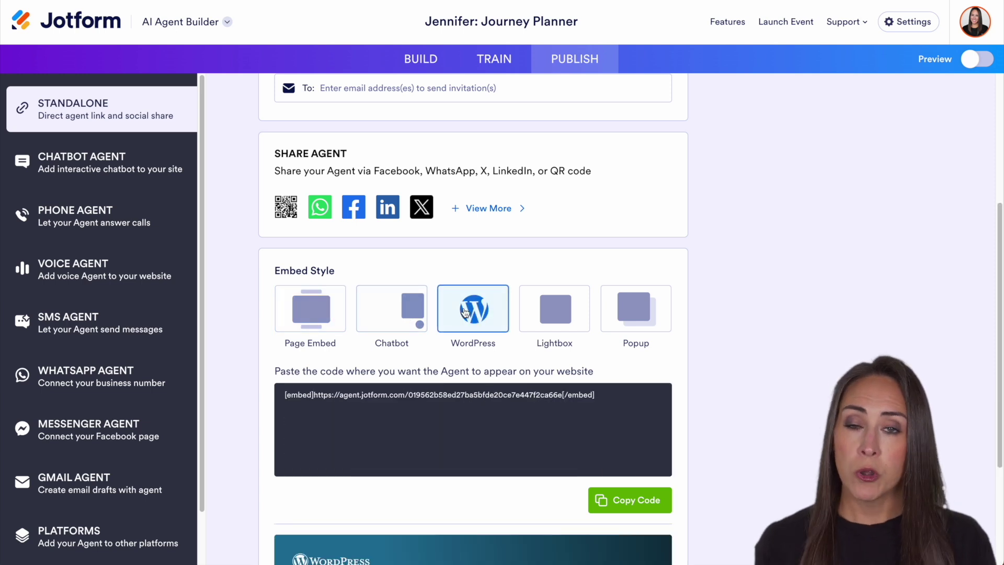
pyautogui.click(554, 309)
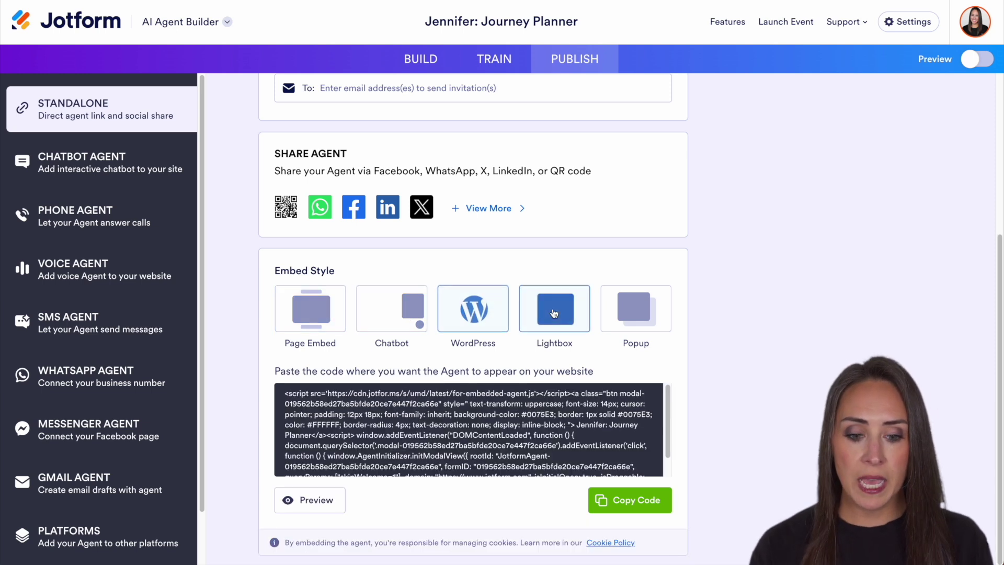
pyautogui.click(635, 309)
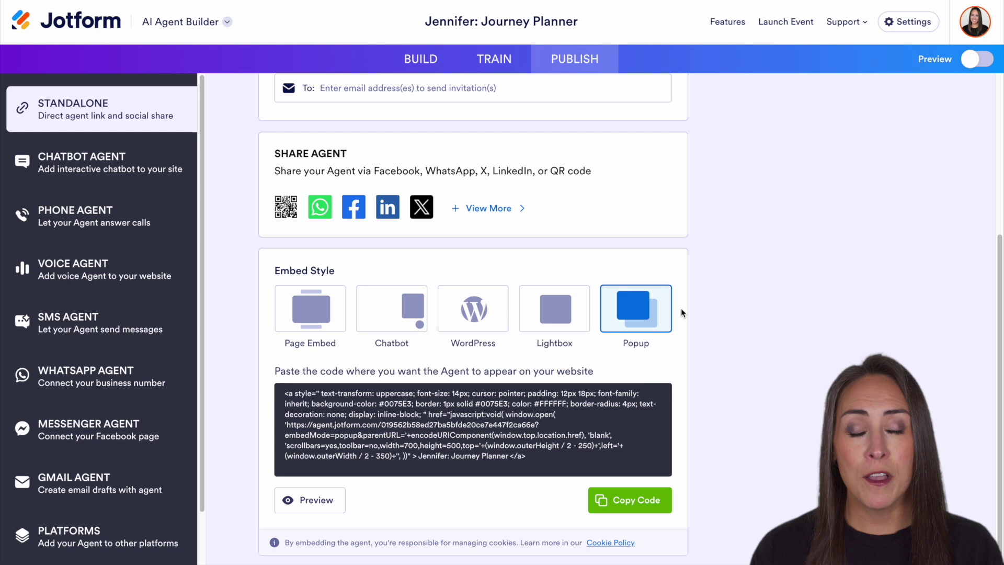
pyautogui.click(65, 165)
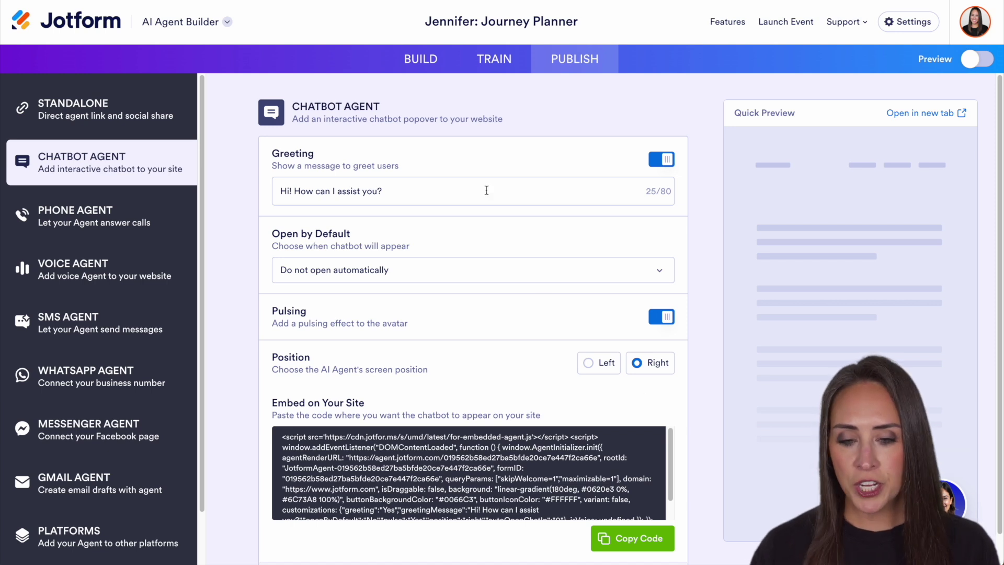
# Step: Look over the Phone and Voice agent options, including the Voice Settings voice choices
pyautogui.click(87, 218)
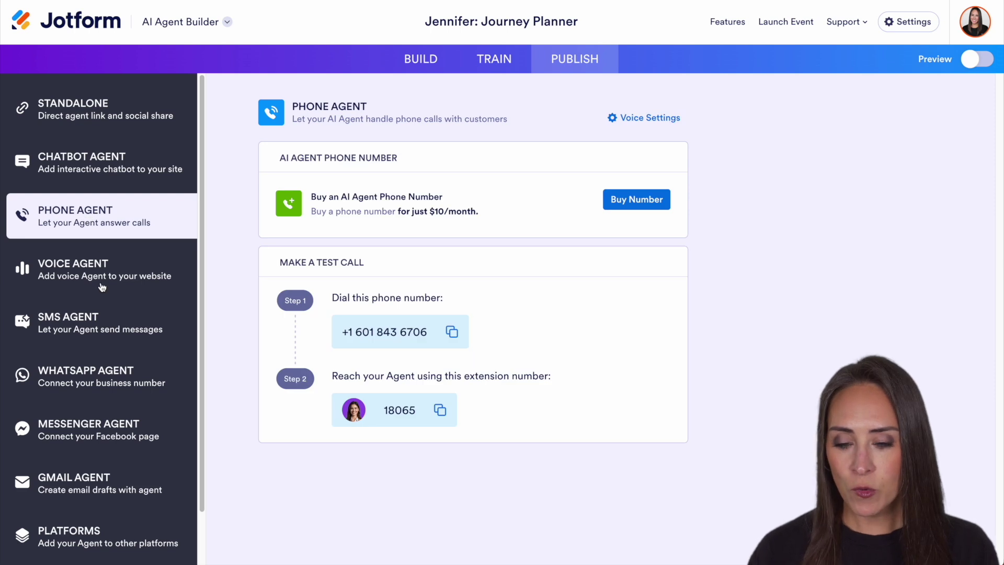
pyautogui.click(102, 282)
pyautogui.click(663, 119)
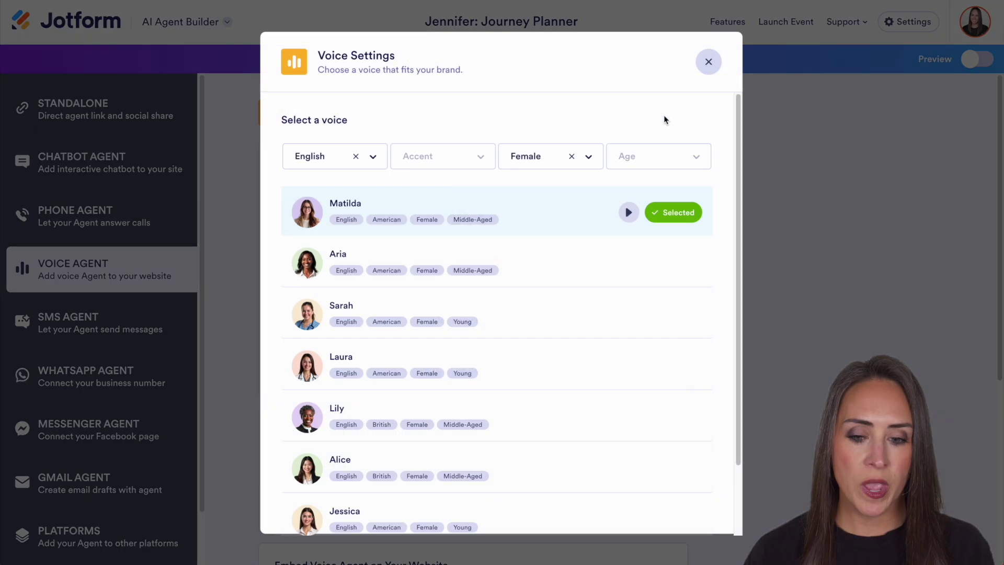
pyautogui.click(708, 62)
pyautogui.scroll(-5, 710, 218)
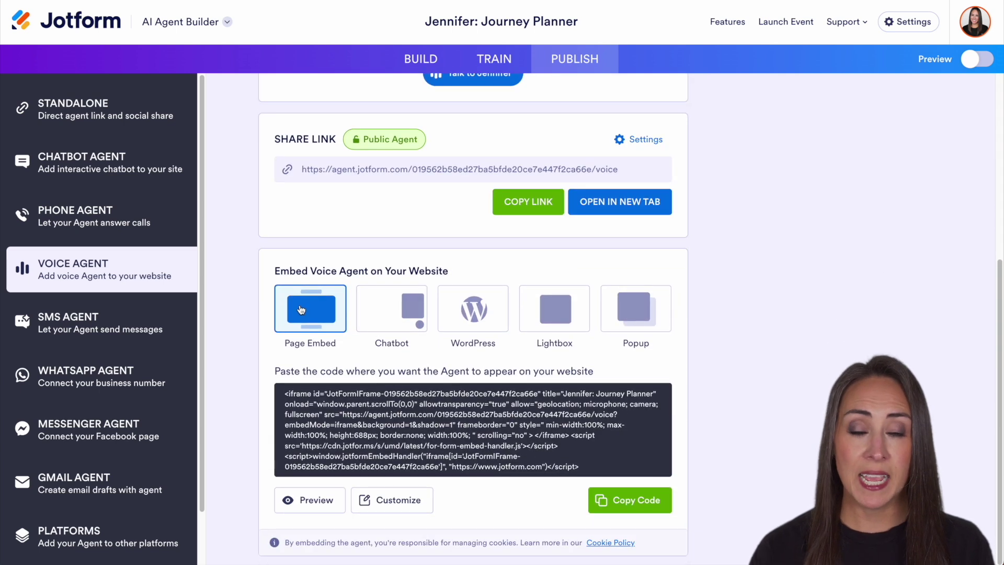
# Step: Browse the SMS, WhatsApp, Messenger and Gmail agent pages, ending on the Platforms list
pyautogui.click(99, 316)
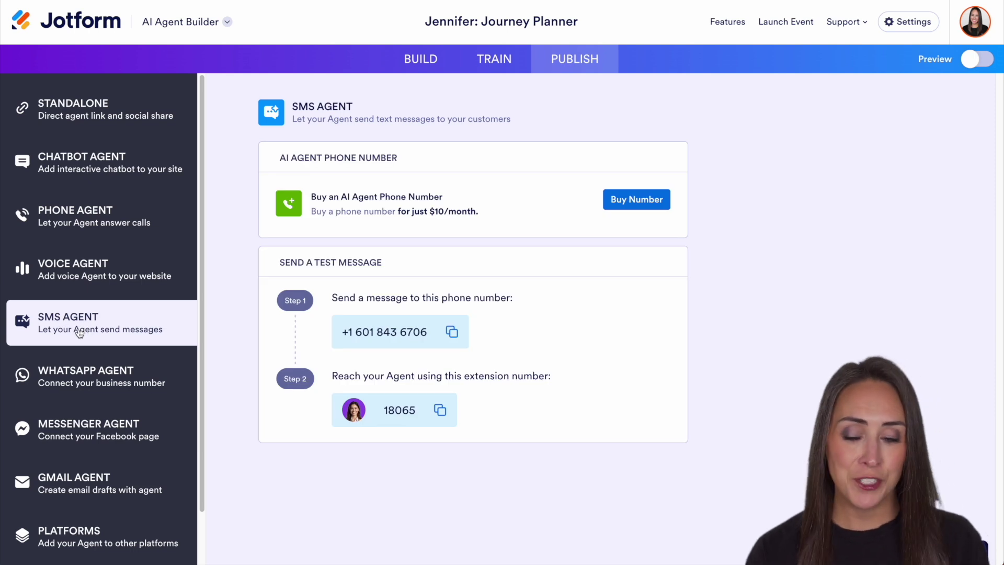
pyautogui.click(98, 381)
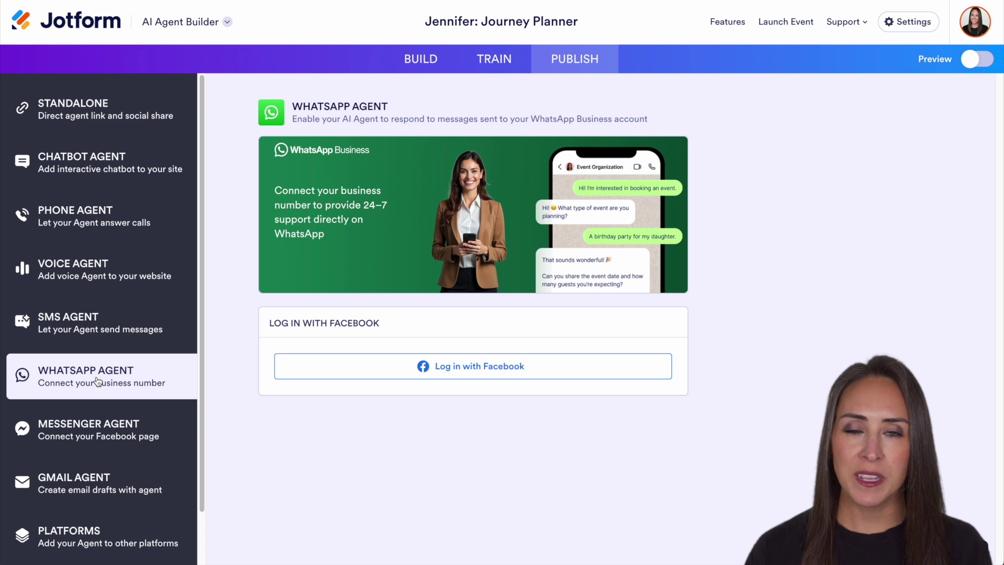
pyautogui.click(108, 438)
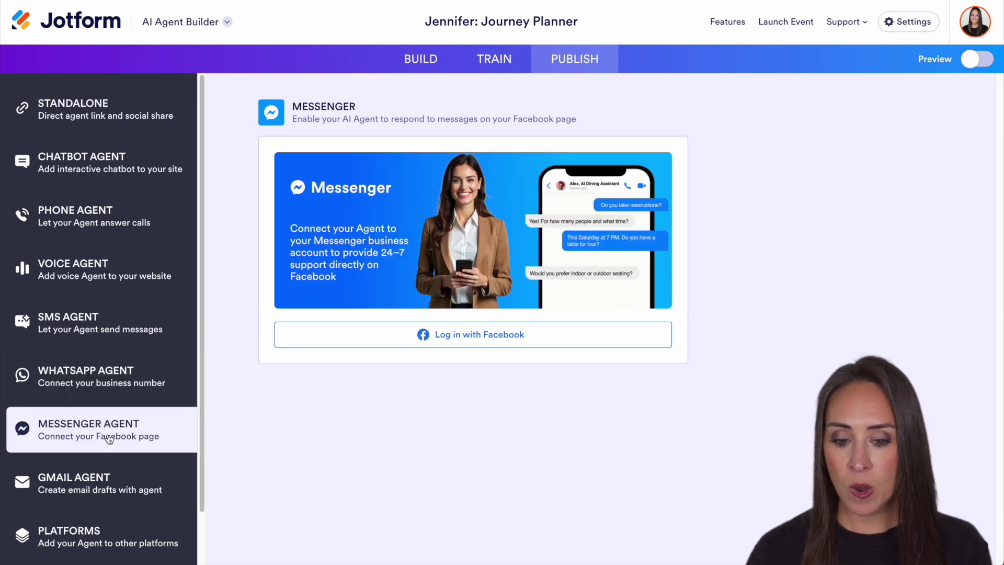
pyautogui.scroll(-1, 109, 439)
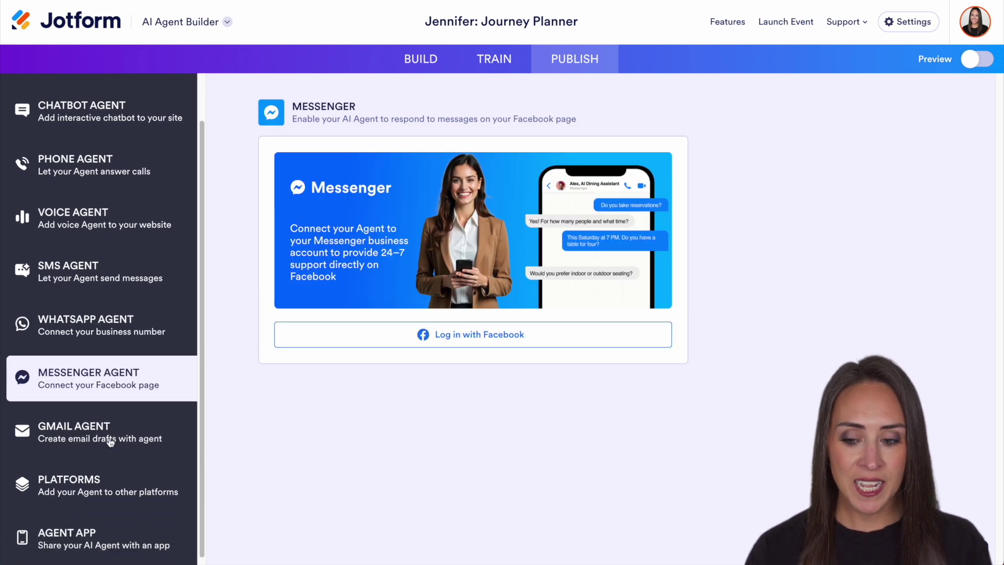
pyautogui.click(127, 434)
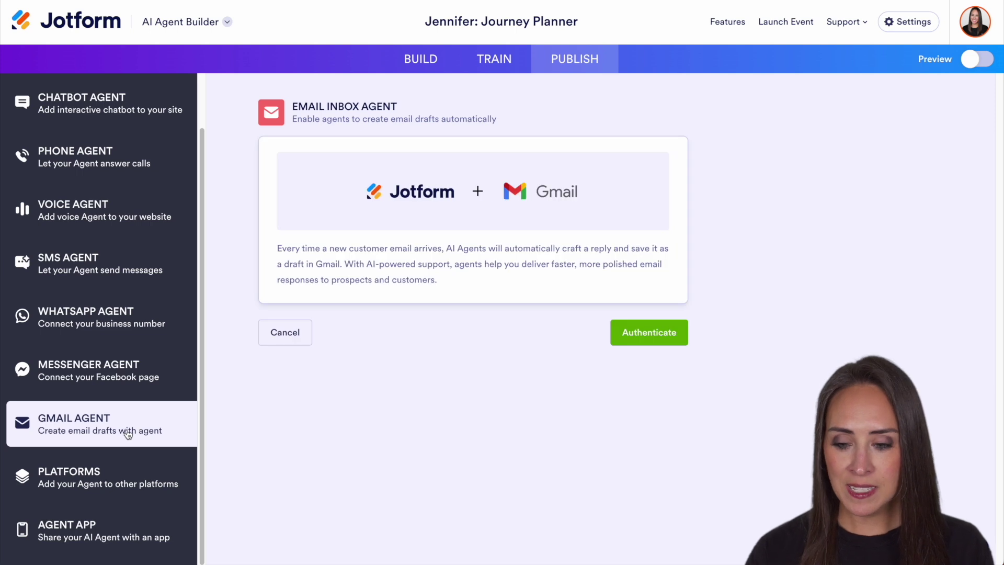
pyautogui.click(94, 475)
# Step: Open the Agent App page and look over its icon, name and splash screen settings
pyautogui.scroll(-3, 768, 426)
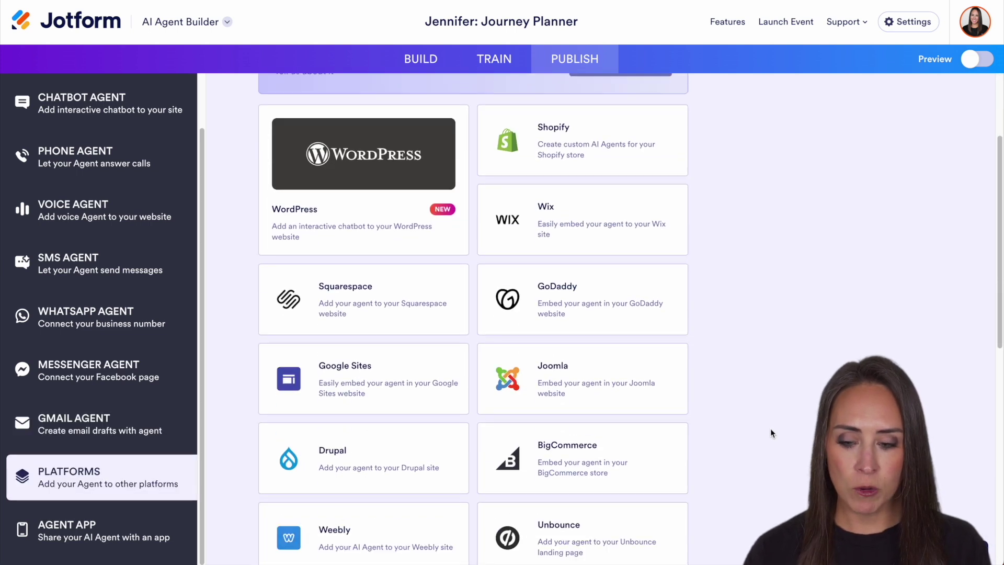
pyautogui.scroll(-8, 770, 433)
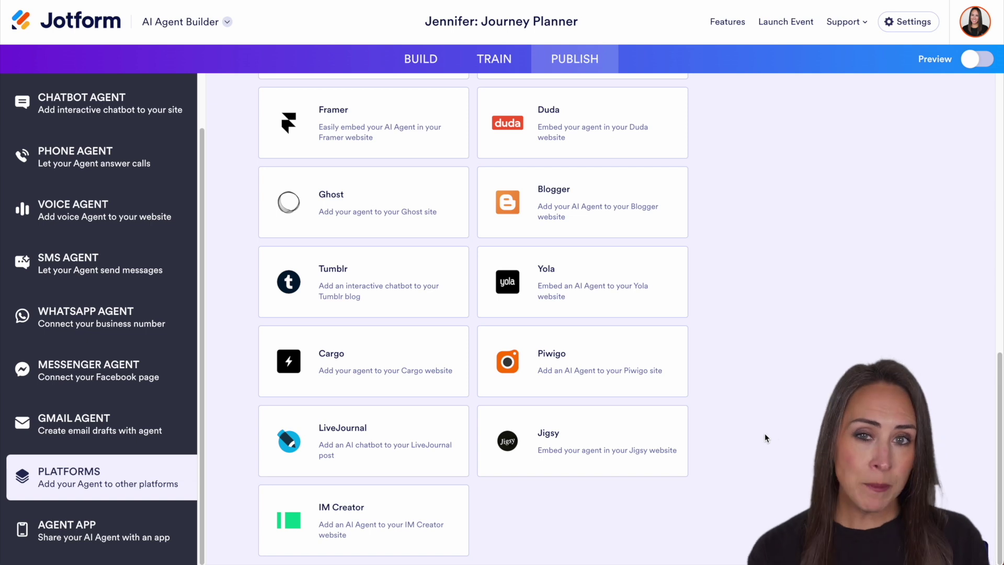
pyautogui.click(131, 532)
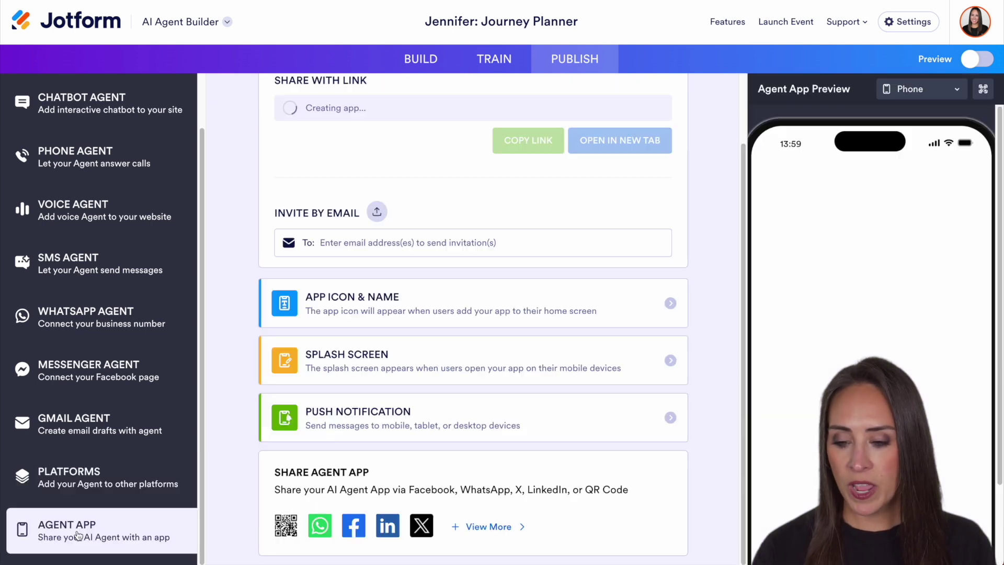
pyautogui.click(569, 299)
pyautogui.scroll(2, 345, 198)
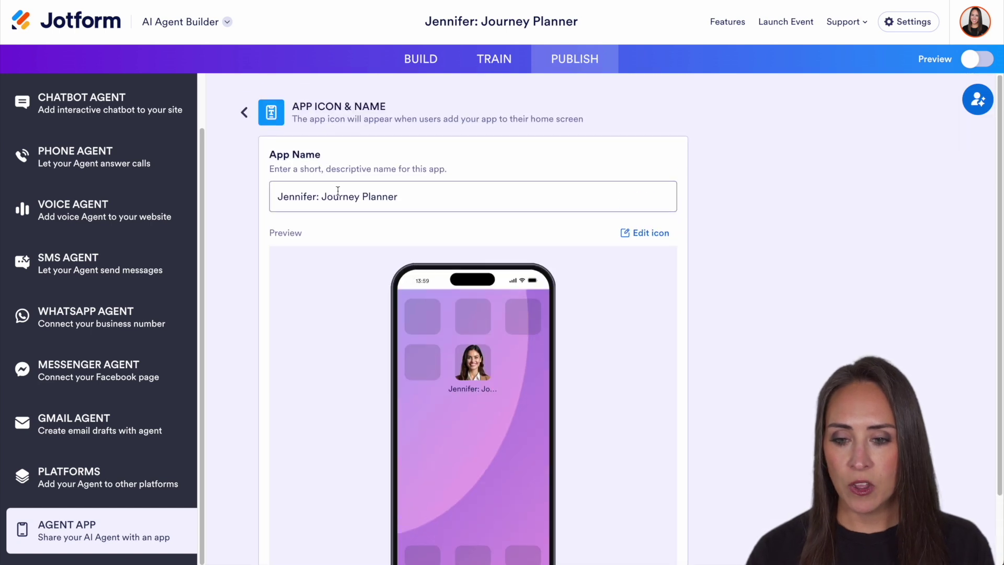
pyautogui.click(243, 111)
pyautogui.click(678, 436)
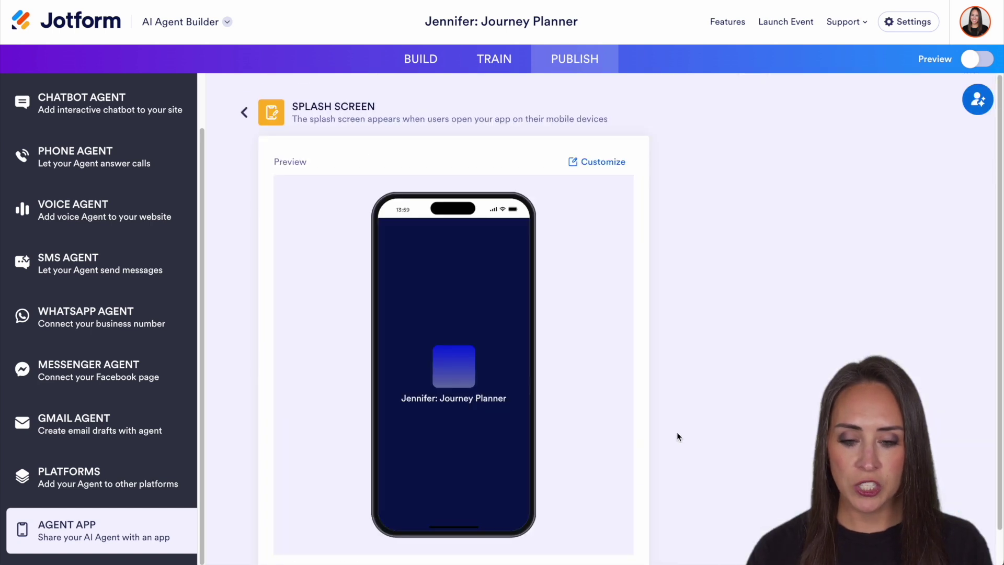
pyautogui.click(243, 112)
# Step: Turn on push notifications for the agent app and return to the app overview
pyautogui.scroll(-1, 589, 310)
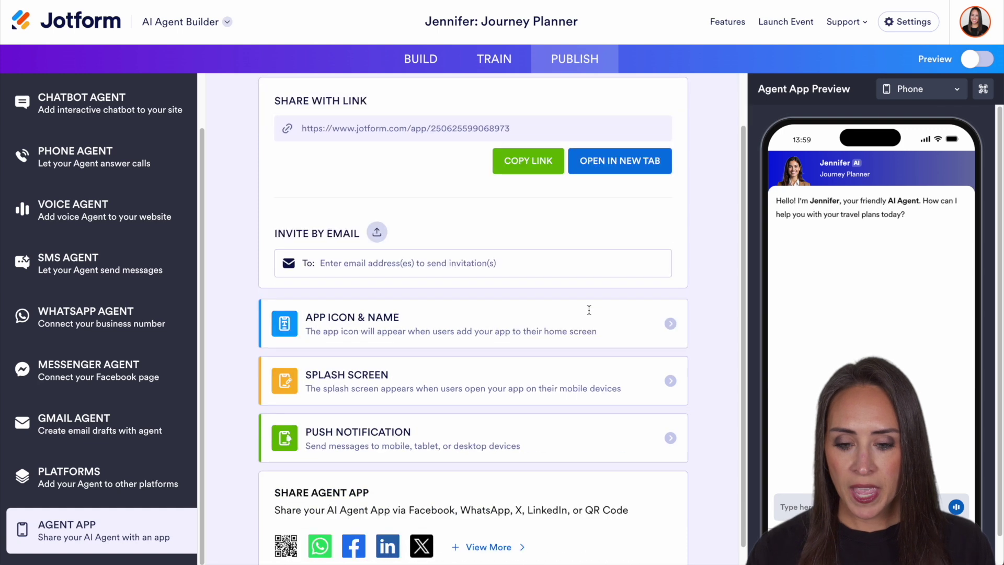
pyautogui.scroll(-1, 589, 310)
pyautogui.click(620, 418)
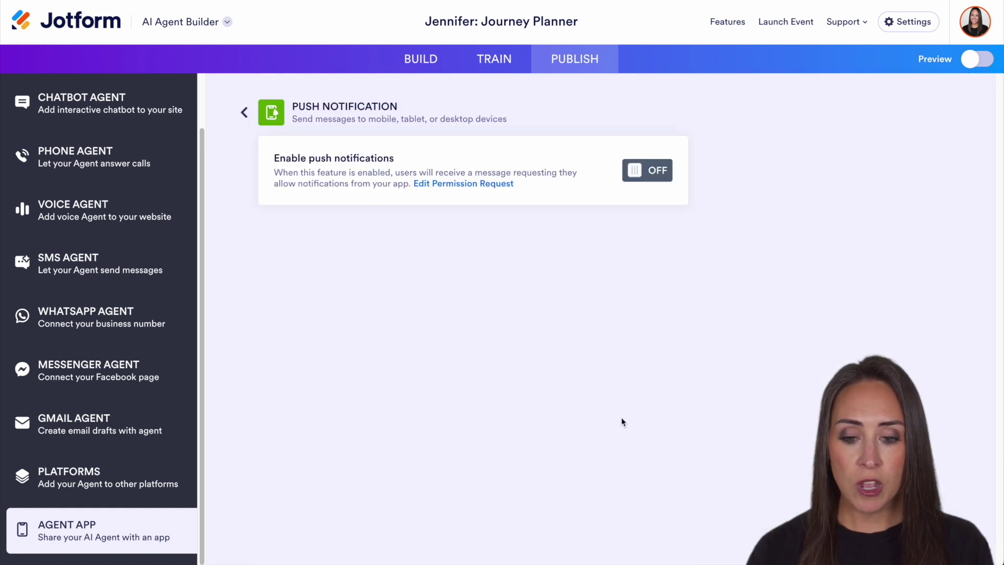
pyautogui.click(646, 171)
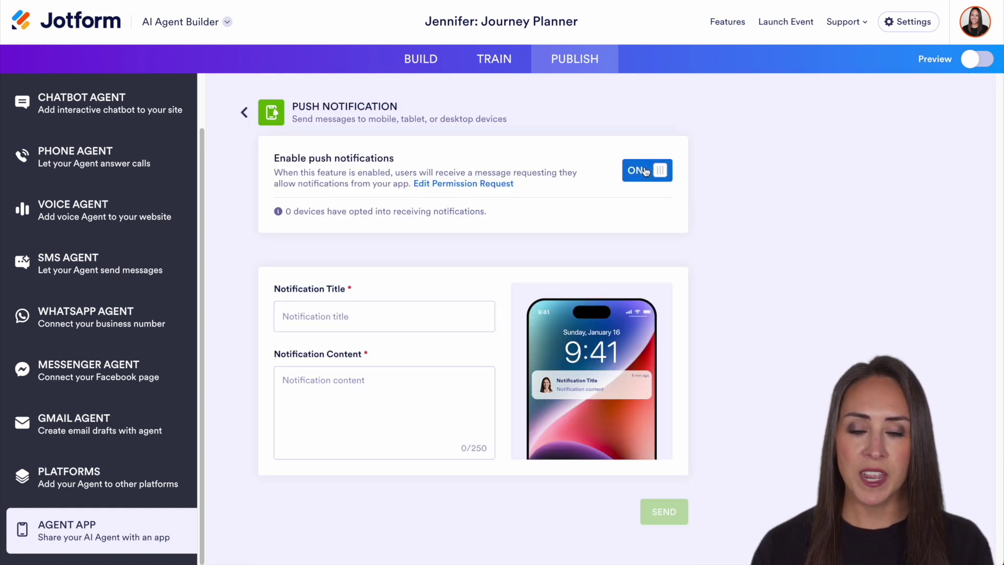
pyautogui.click(241, 112)
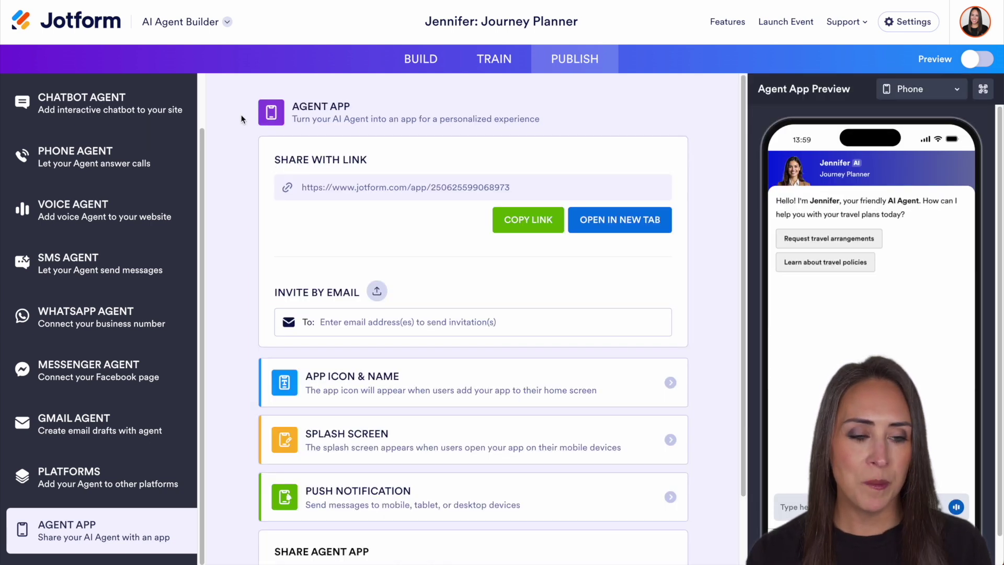
# Step: In the preview, start a travel arrangements request and send the traveller's full name, e-mail and phone number
pyautogui.click(977, 60)
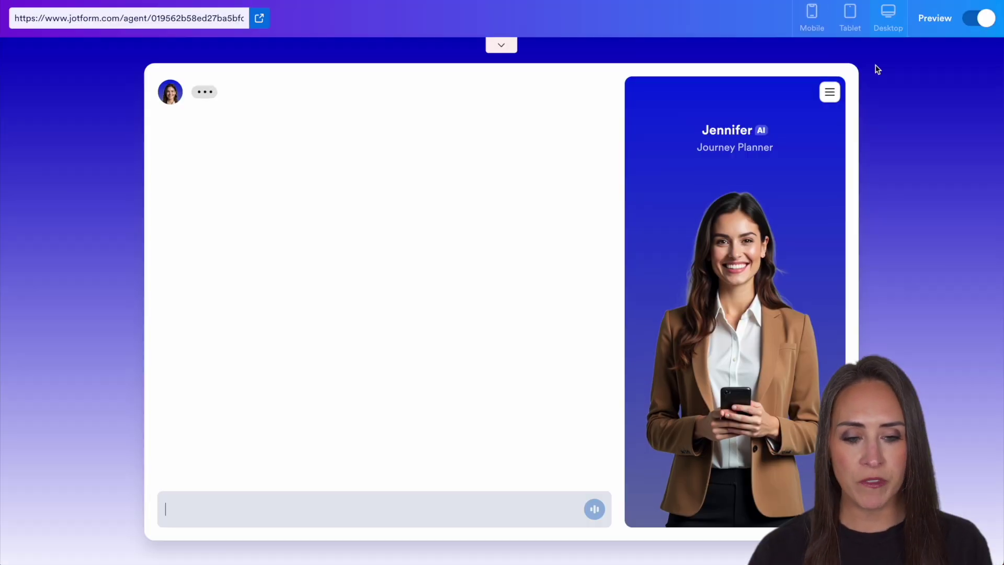
pyautogui.click(234, 152)
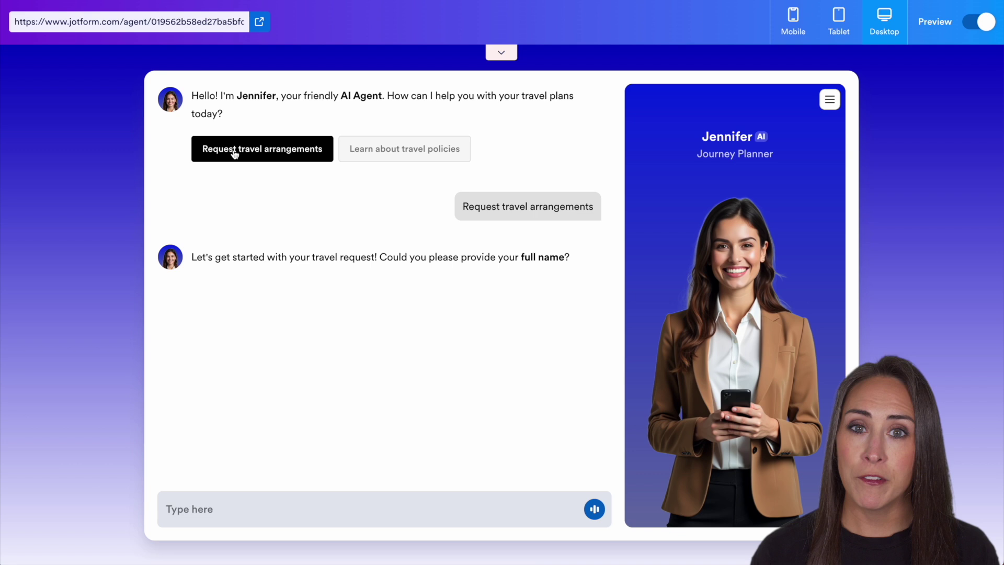
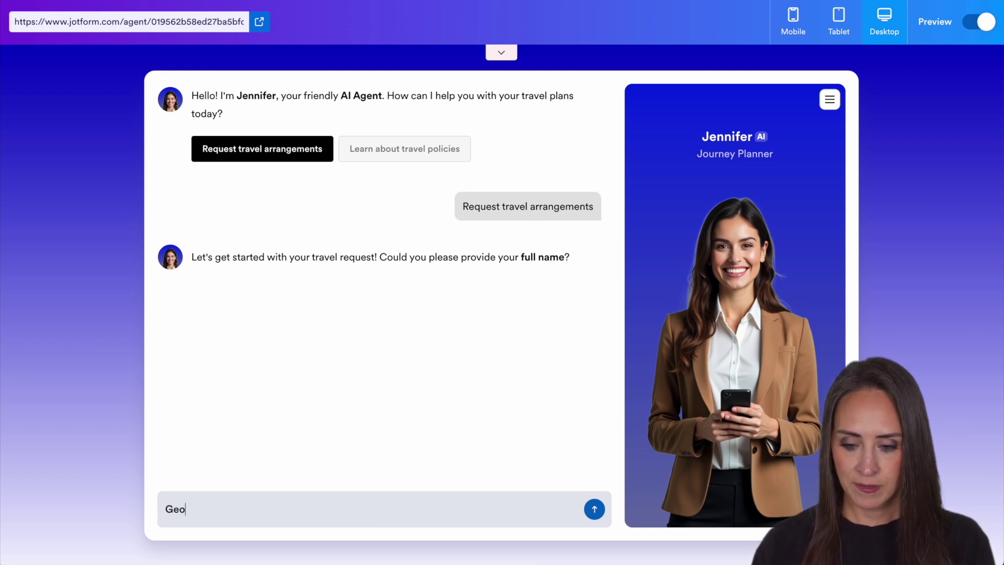
pyautogui.press('Return')
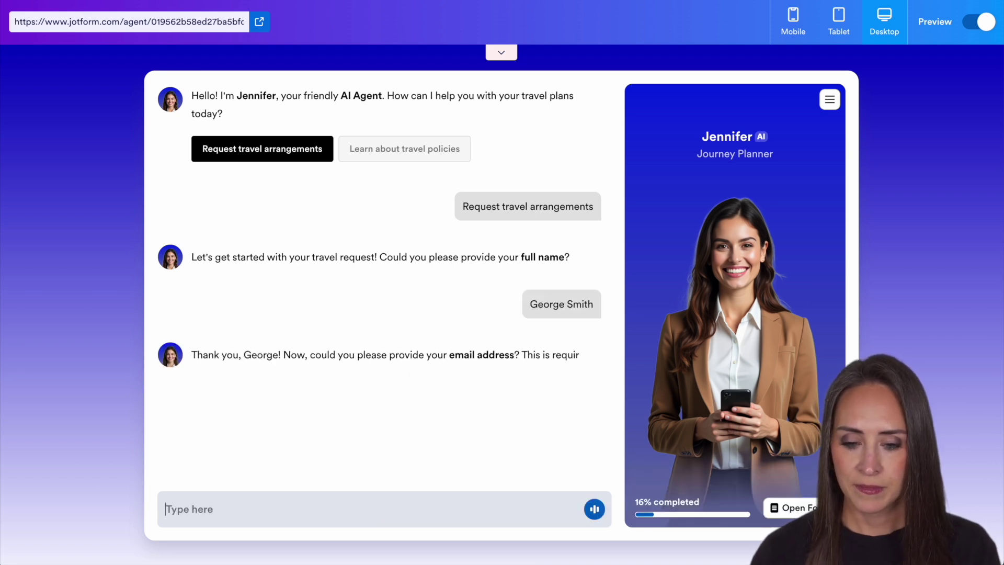
pyautogui.write('george@example.com')
pyautogui.press('Return')
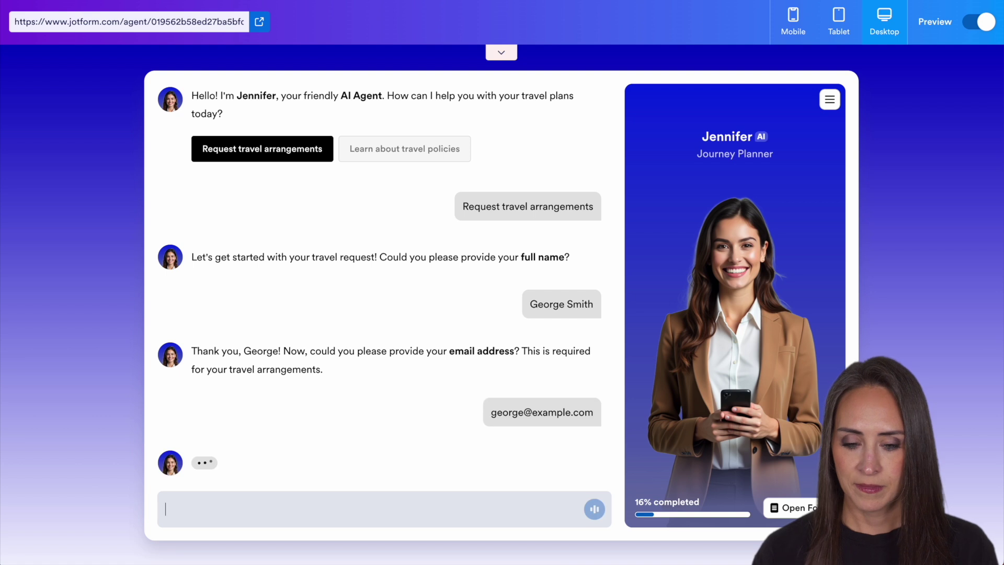
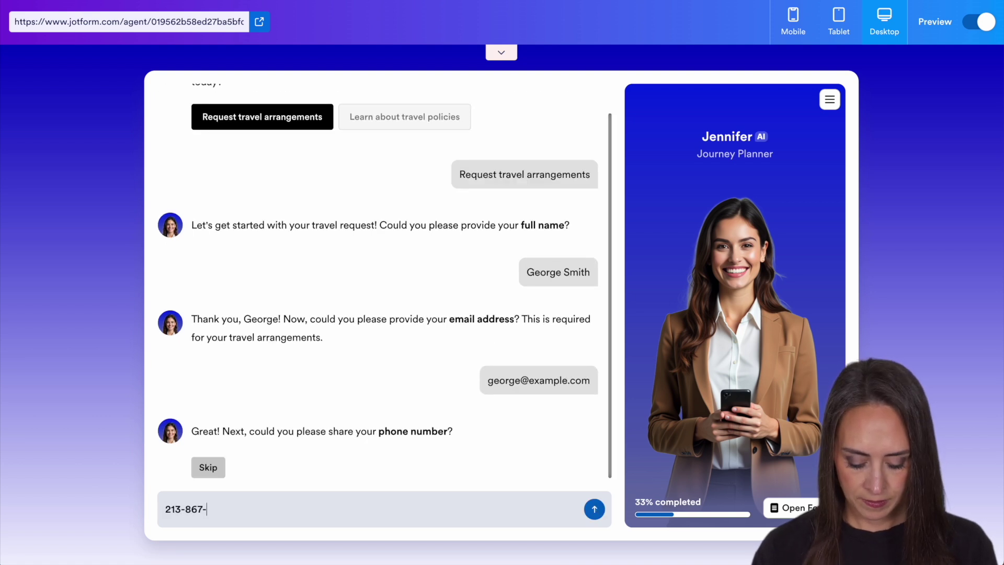
pyautogui.press('Return')
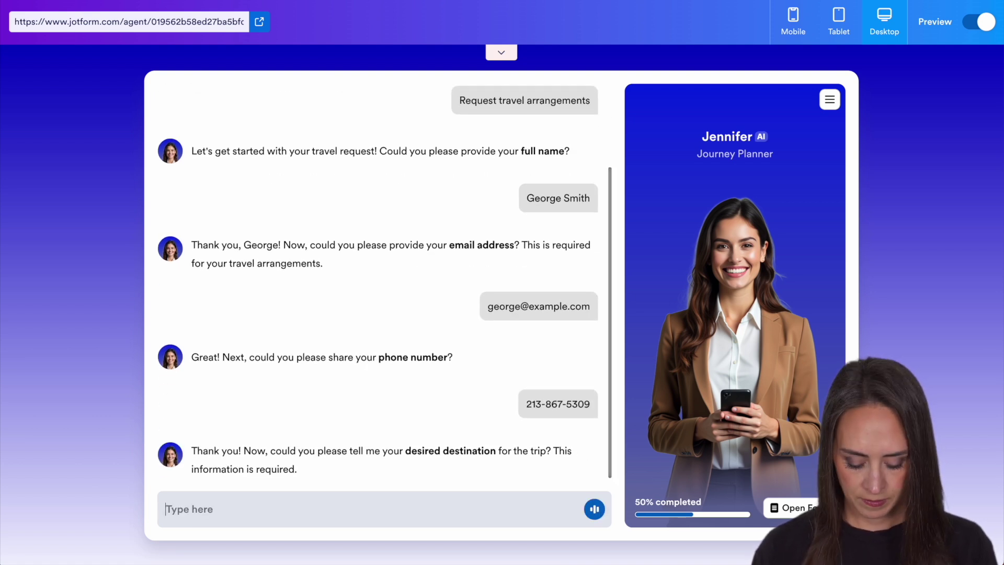
# Step: Give Cancun as destination, 07/13/2025 as departure, choose Flying, then review and submit
pyautogui.write('Cancun')
pyautogui.press('Return')
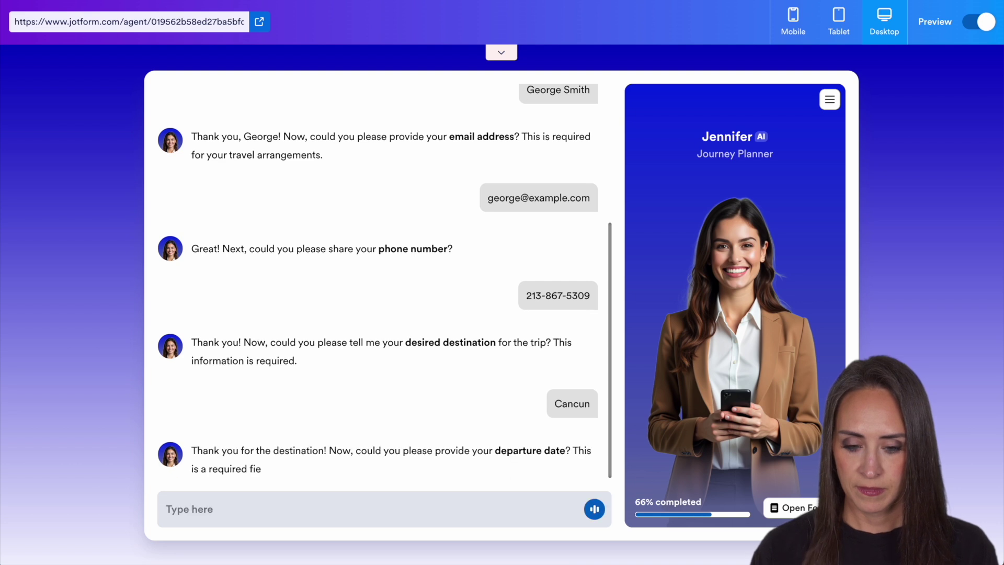
pyautogui.write('07/13/2025')
pyautogui.press('Return')
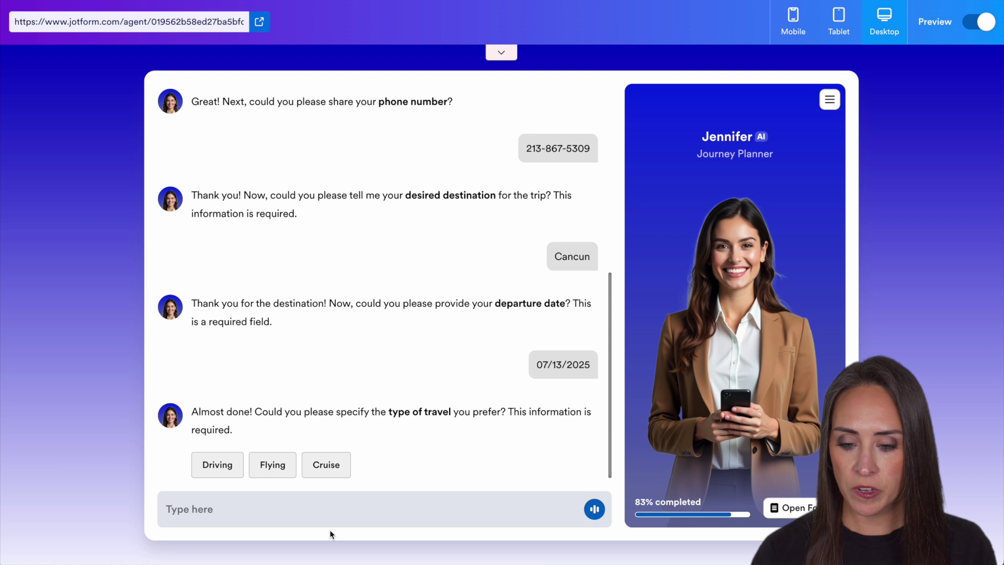
pyautogui.click(266, 466)
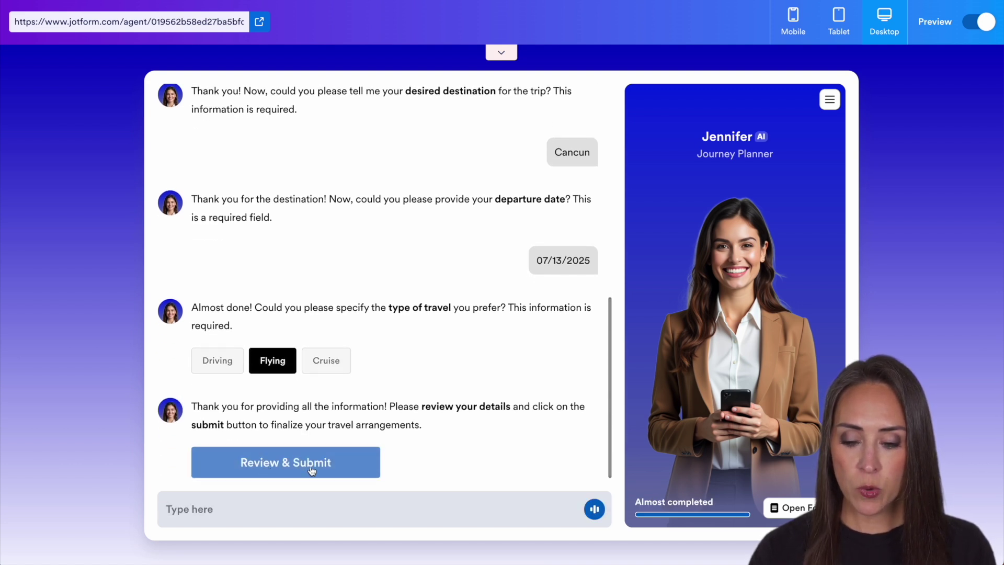
pyautogui.click(310, 470)
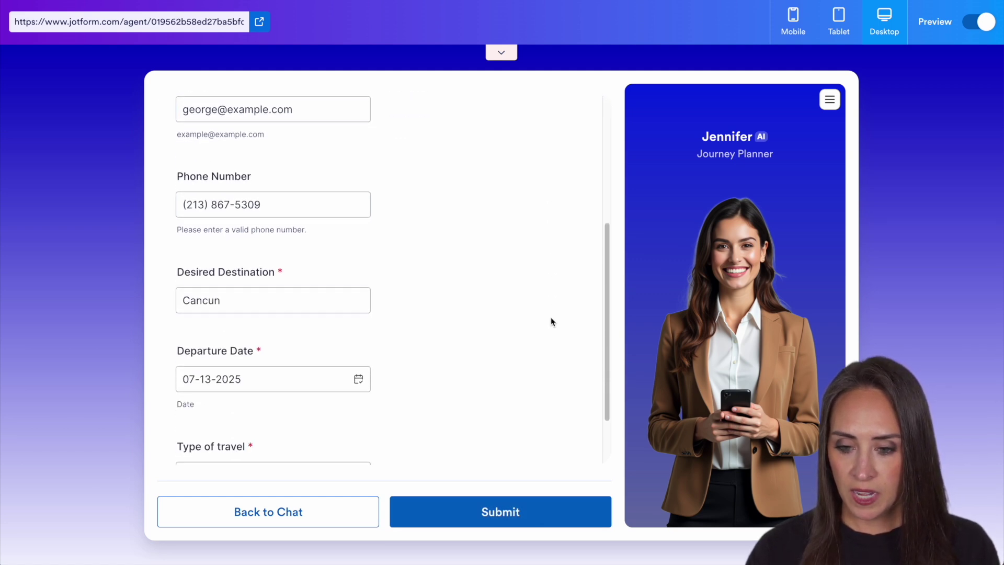
pyautogui.click(491, 511)
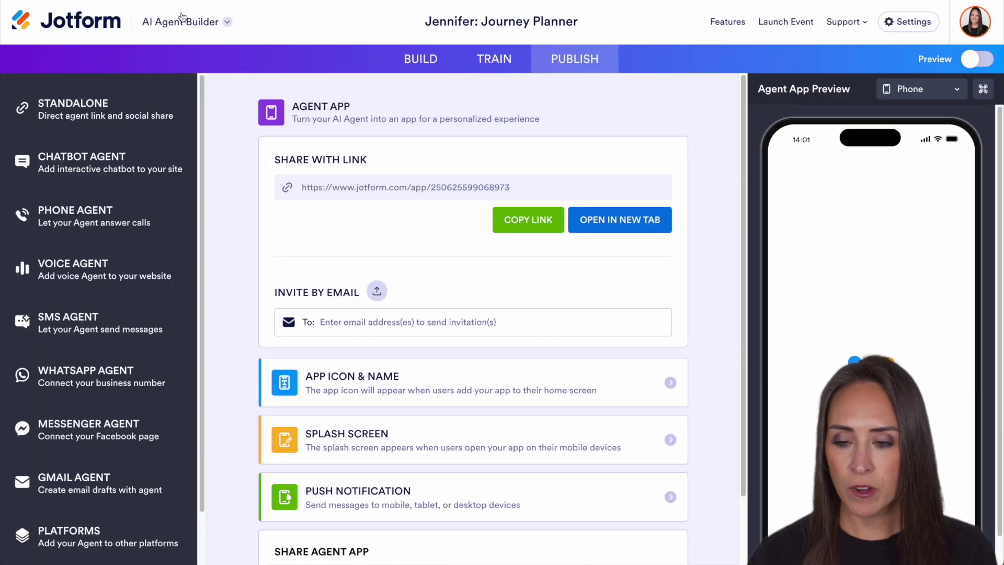
# Step: Switch to Jotform Inbox and select the Travel Request form
pyautogui.click(181, 22)
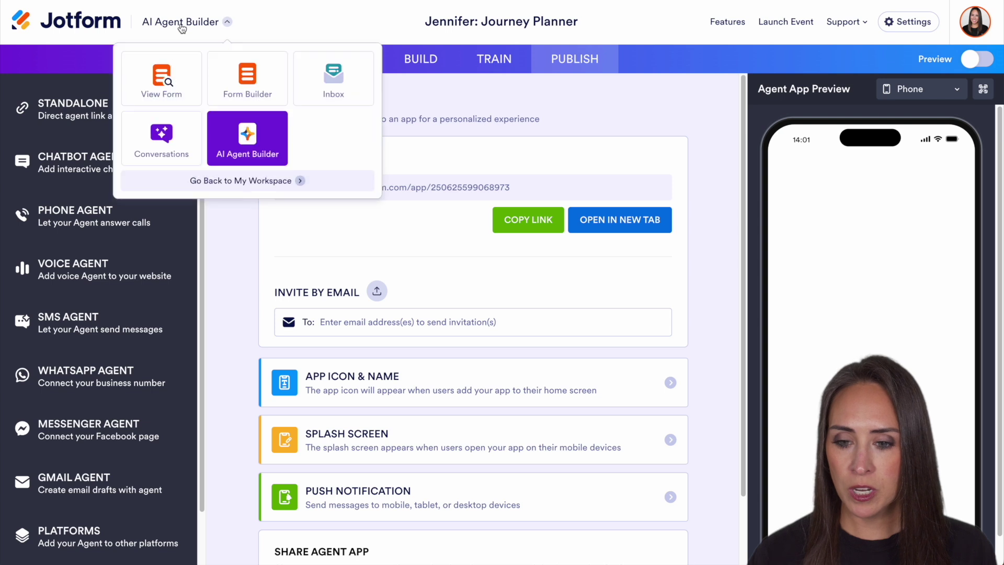
pyautogui.click(331, 79)
pyautogui.click(488, 272)
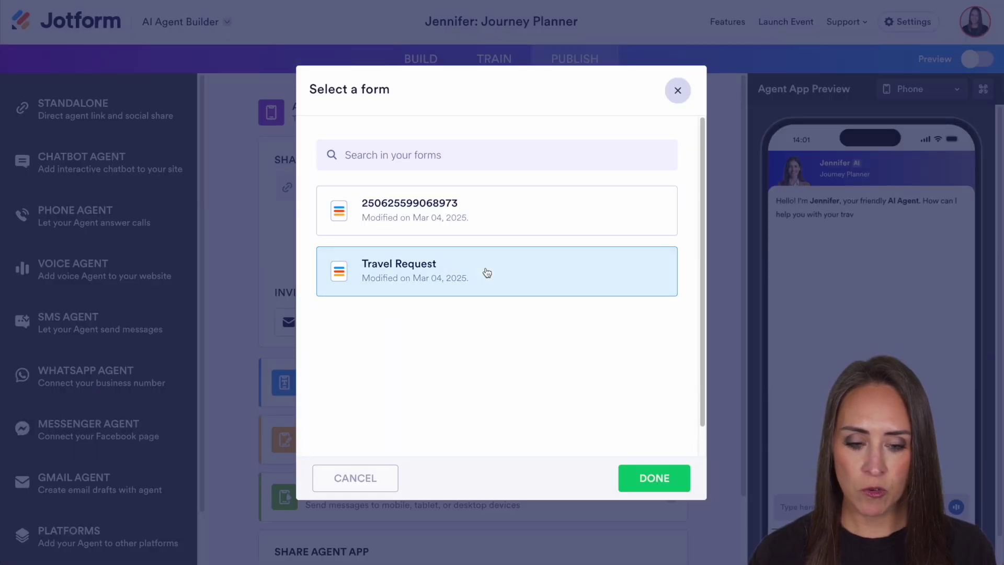
pyautogui.click(654, 477)
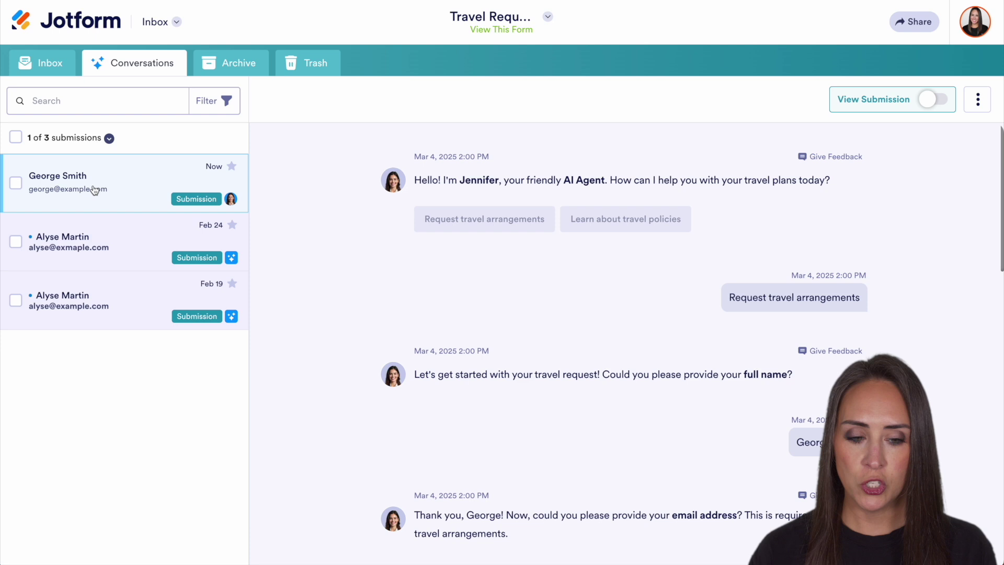
# Step: Show the newest submission's details (Cancun, Jul 13, 2025, Flying) beside its chat
pyautogui.scroll(-10, 663, 316)
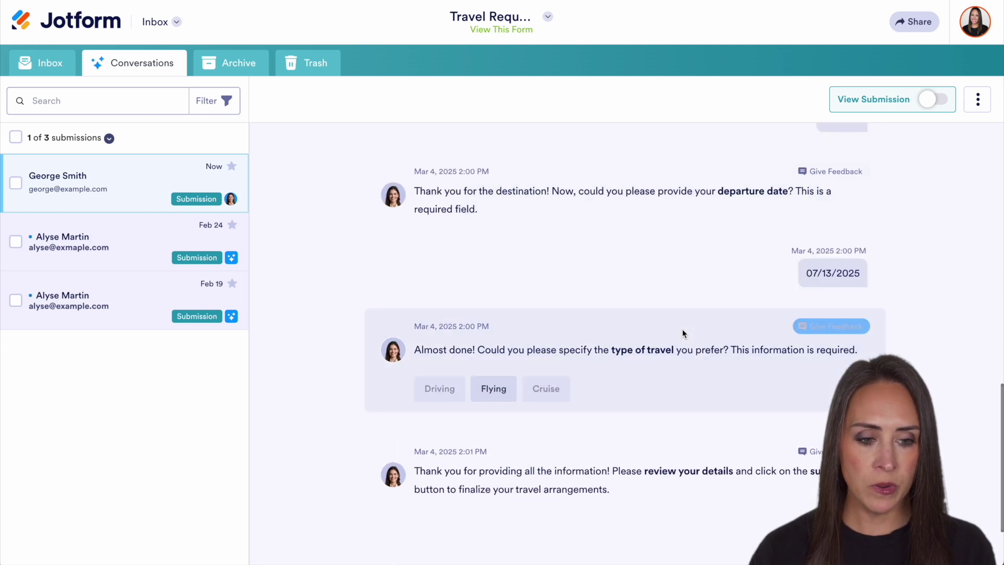
pyautogui.scroll(10, 669, 340)
pyautogui.click(933, 100)
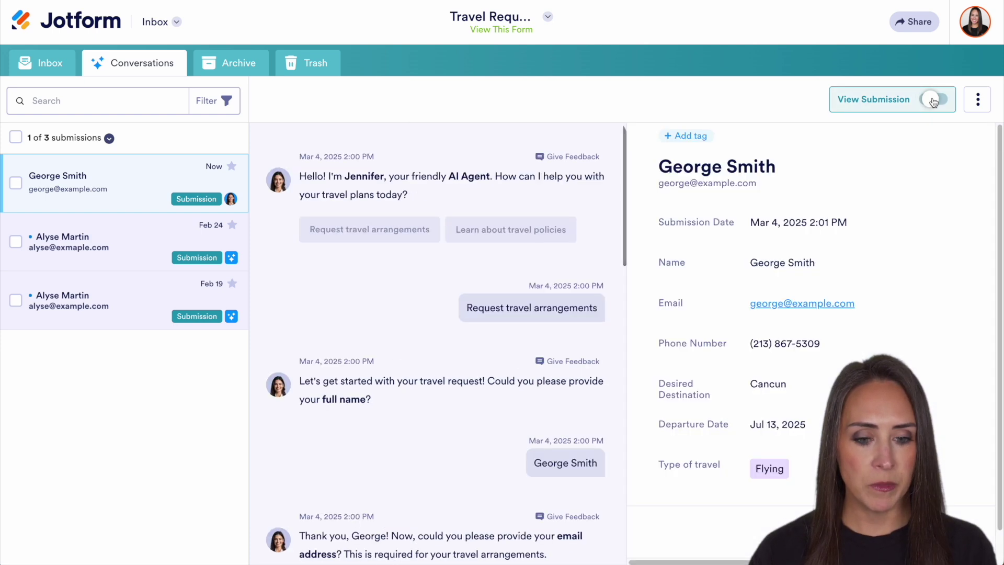
pyautogui.scroll(-1, 886, 236)
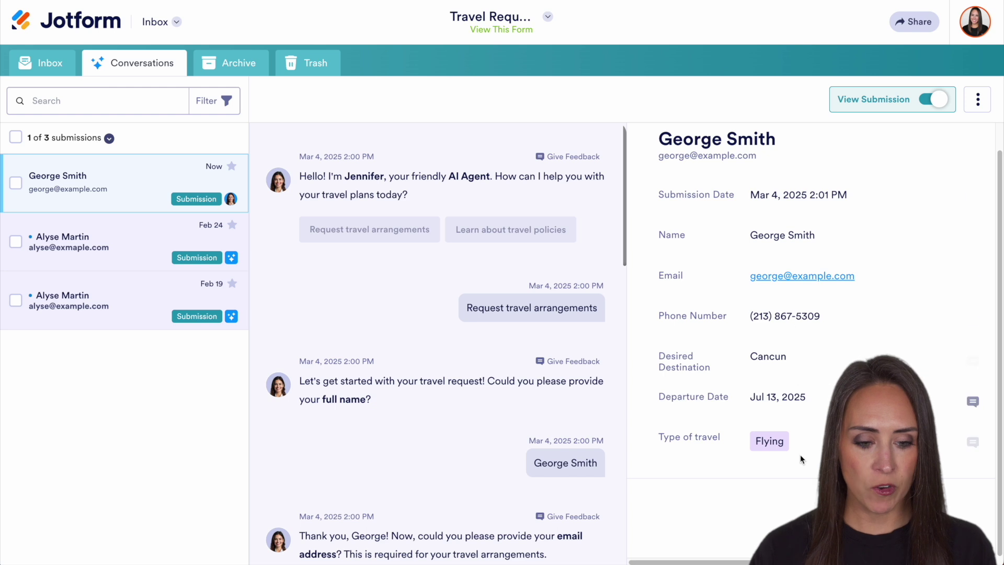